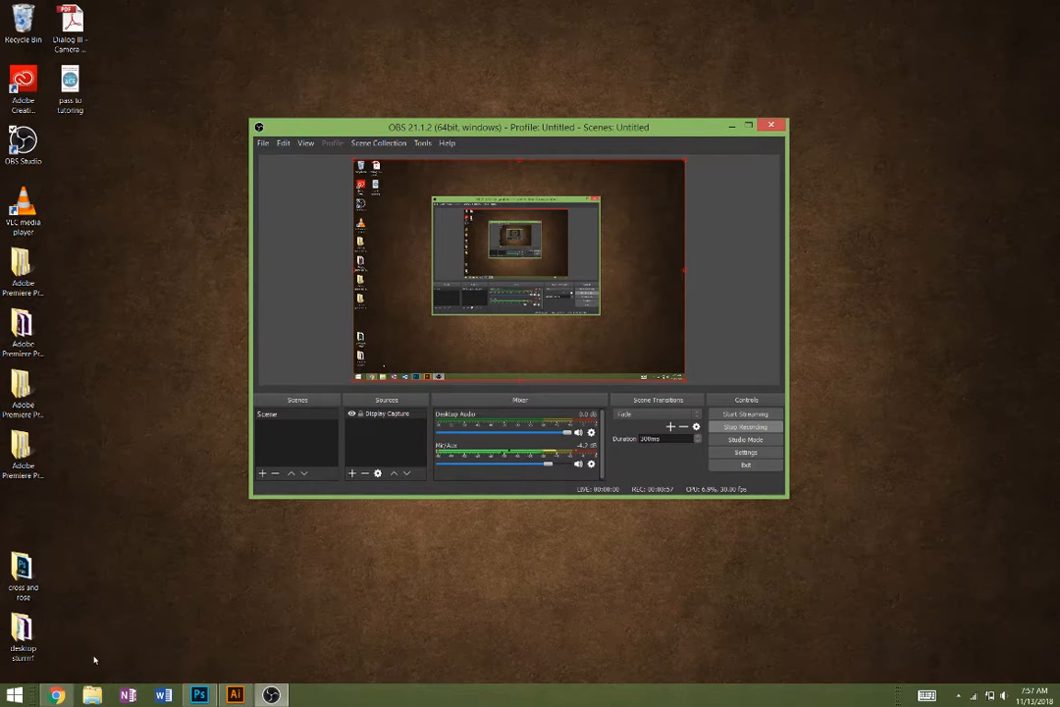
- Find the ink sketch image in the Pictures folder and preview it
left_click(92, 695)
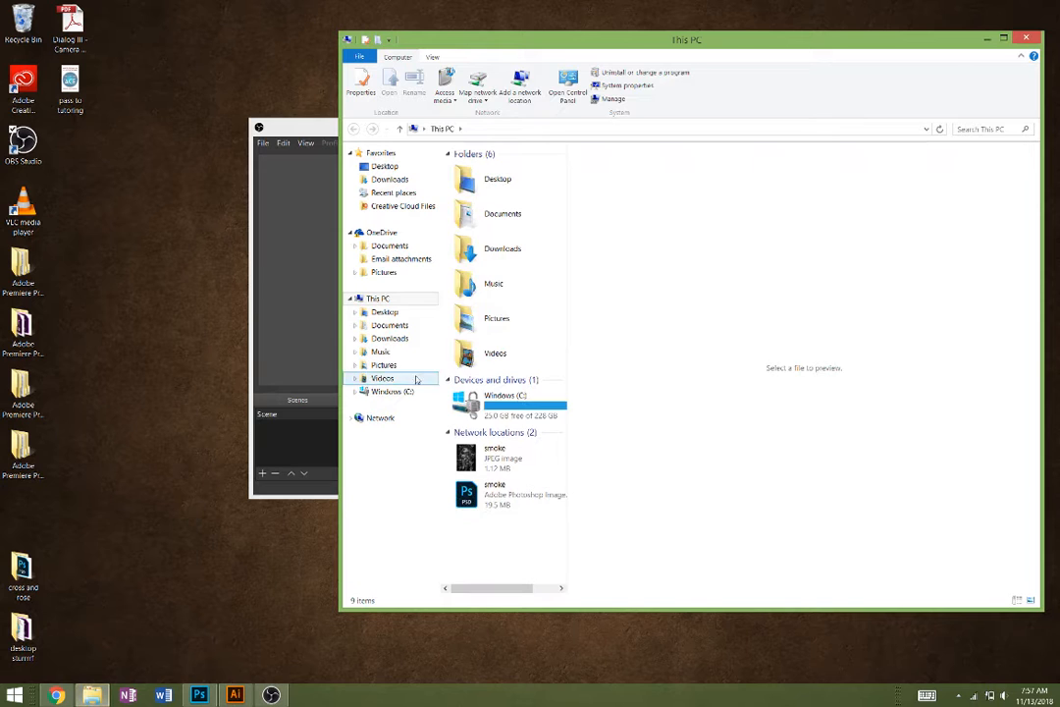
left_click(384, 366)
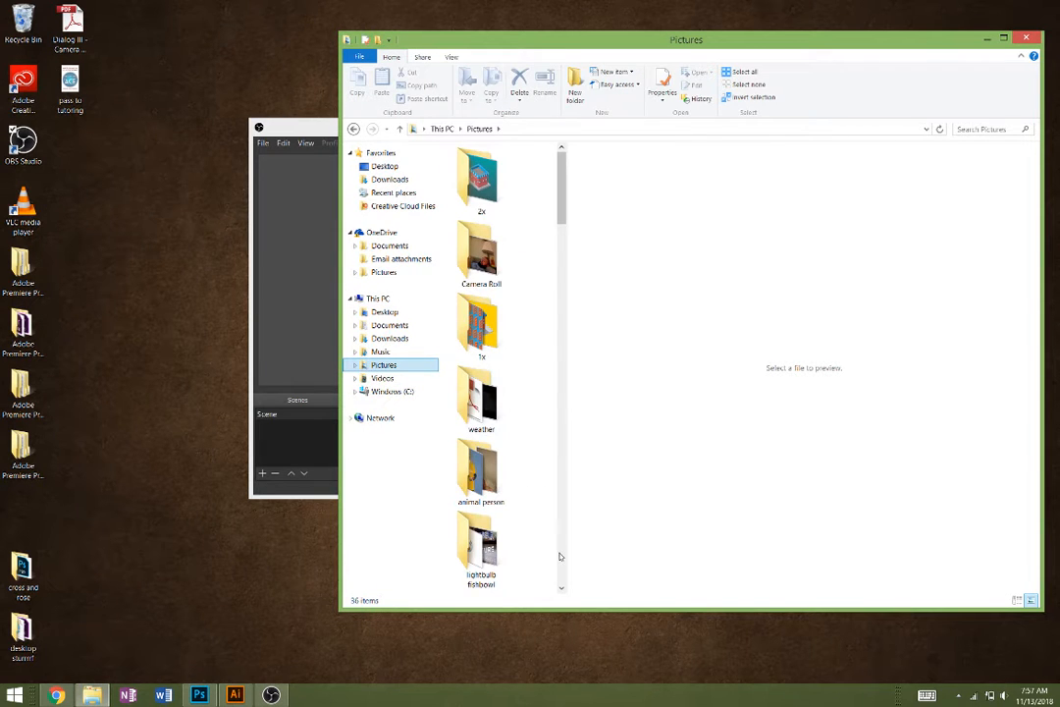
scroll(535, 510, "down", 5)
scroll(565, 496, "down", 10)
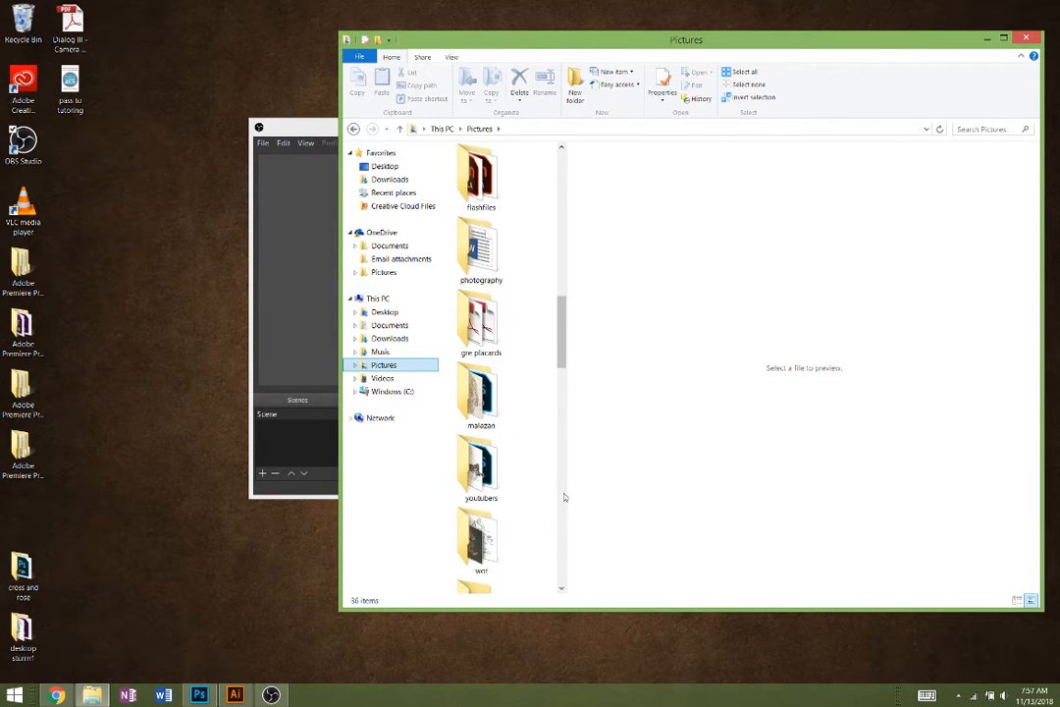
left_click(463, 229)
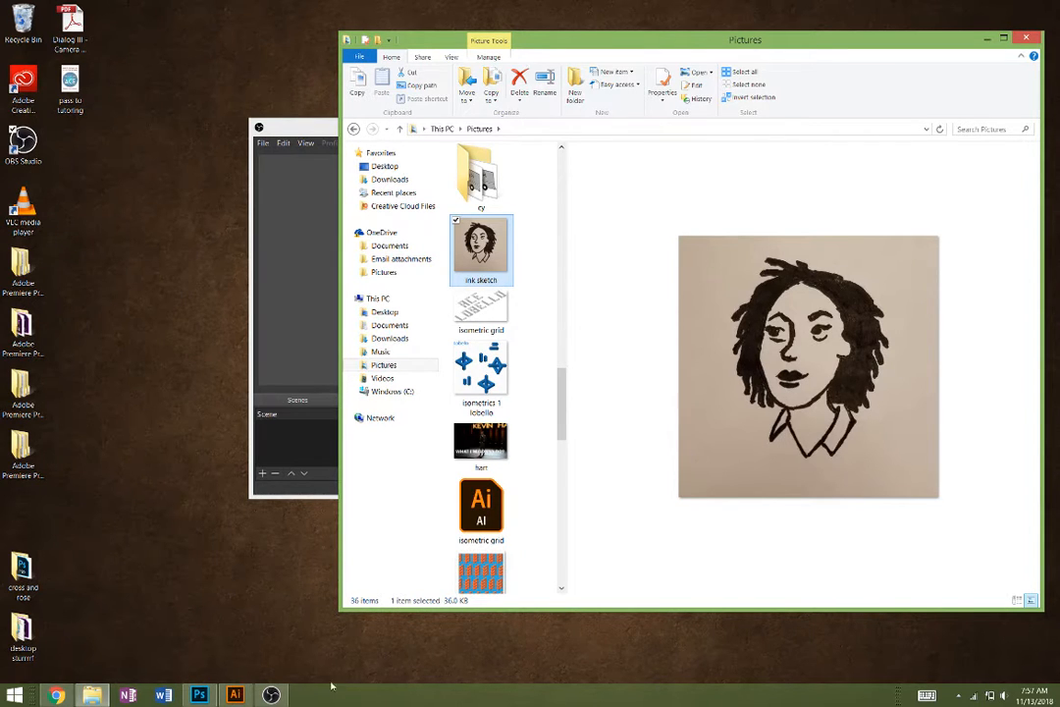
- Switch to Photoshop, open the recent file ink sketch.jpg and apply a Threshold adjustment at level 128
left_click(199, 696)
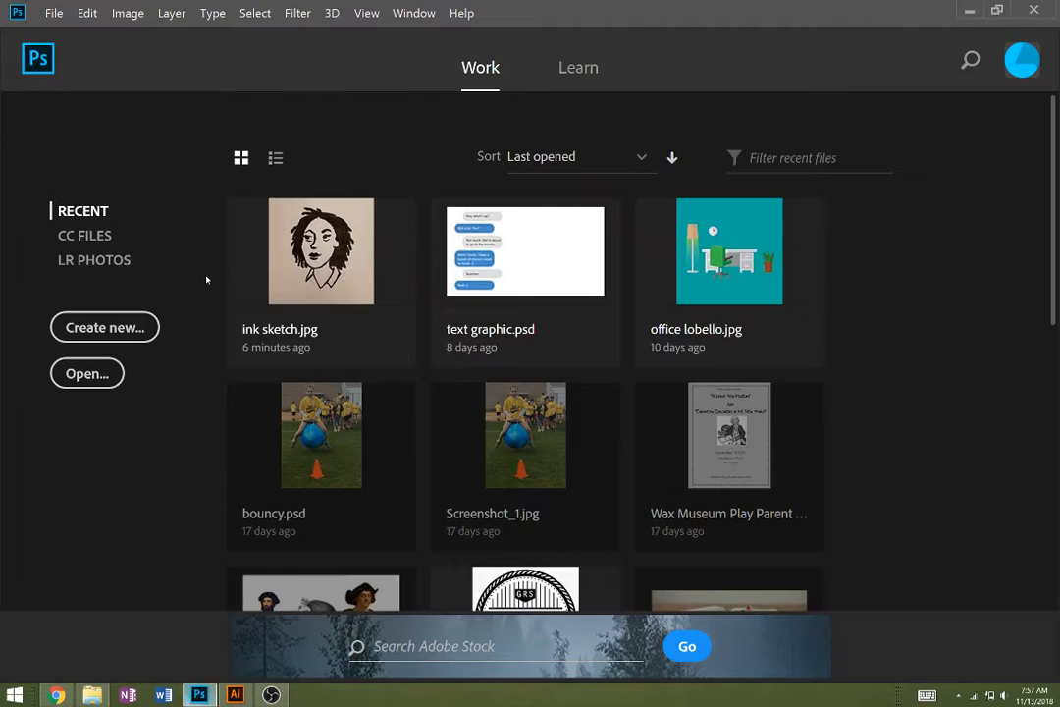
left_click(312, 254)
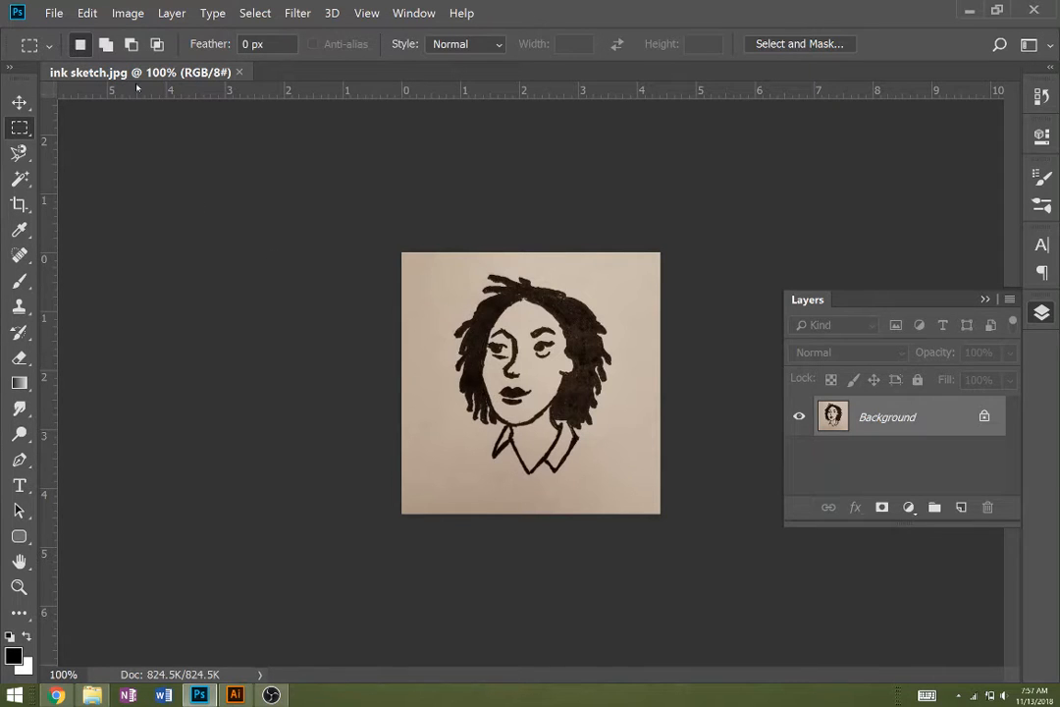
left_click(127, 12)
mouse_move(216, 59)
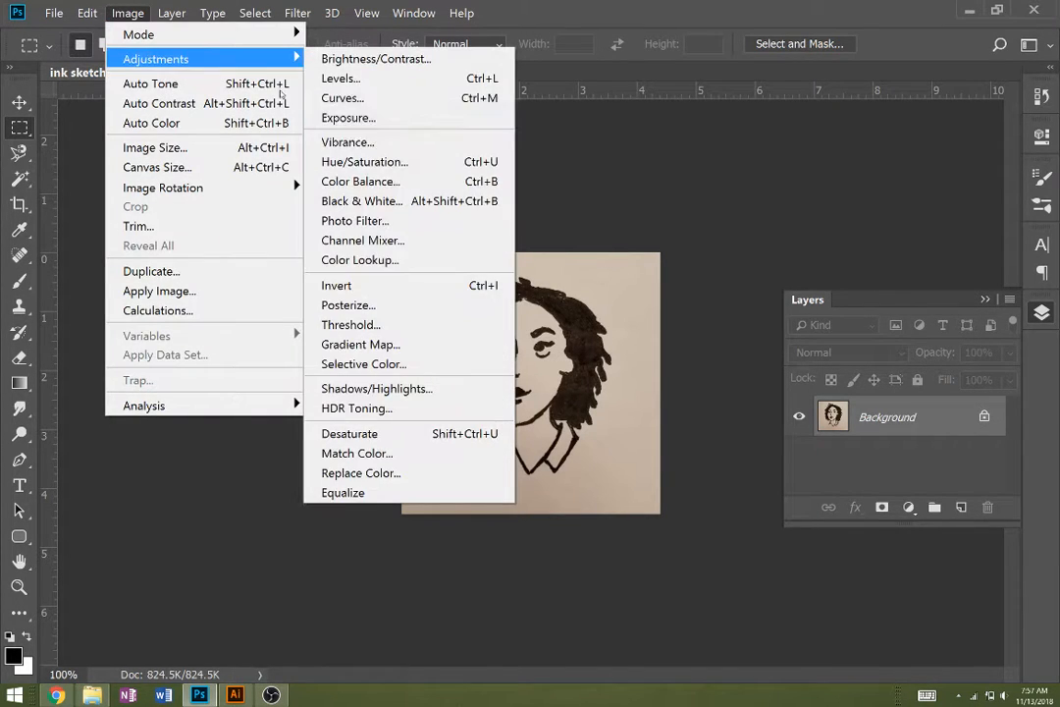
left_click(369, 324)
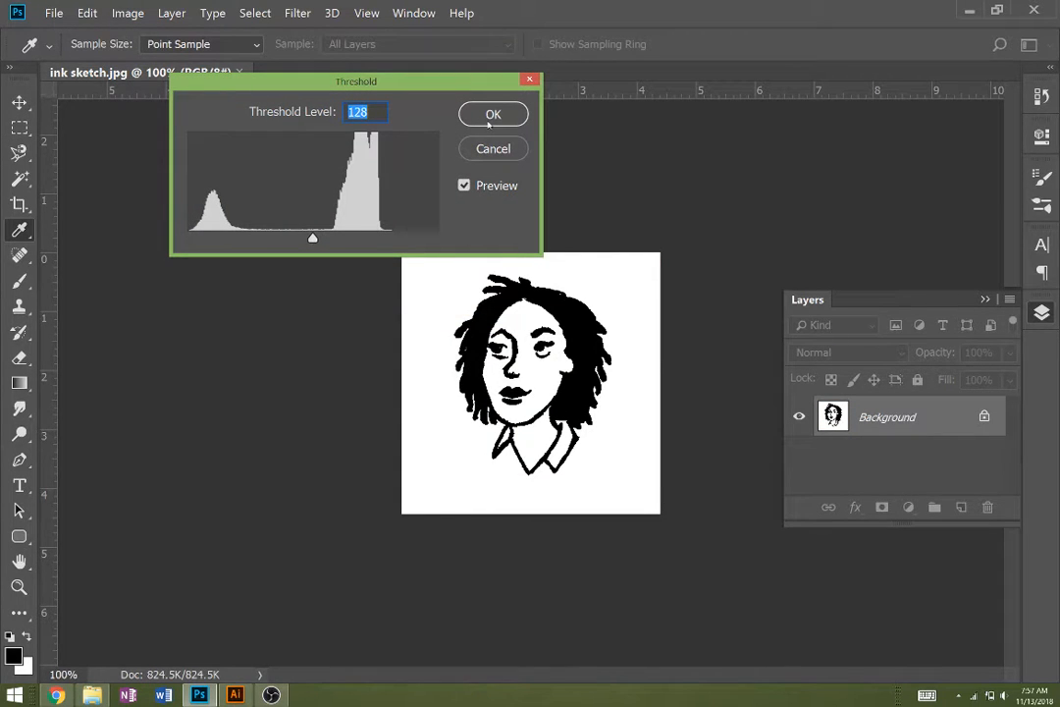
left_click(492, 116)
key("m")
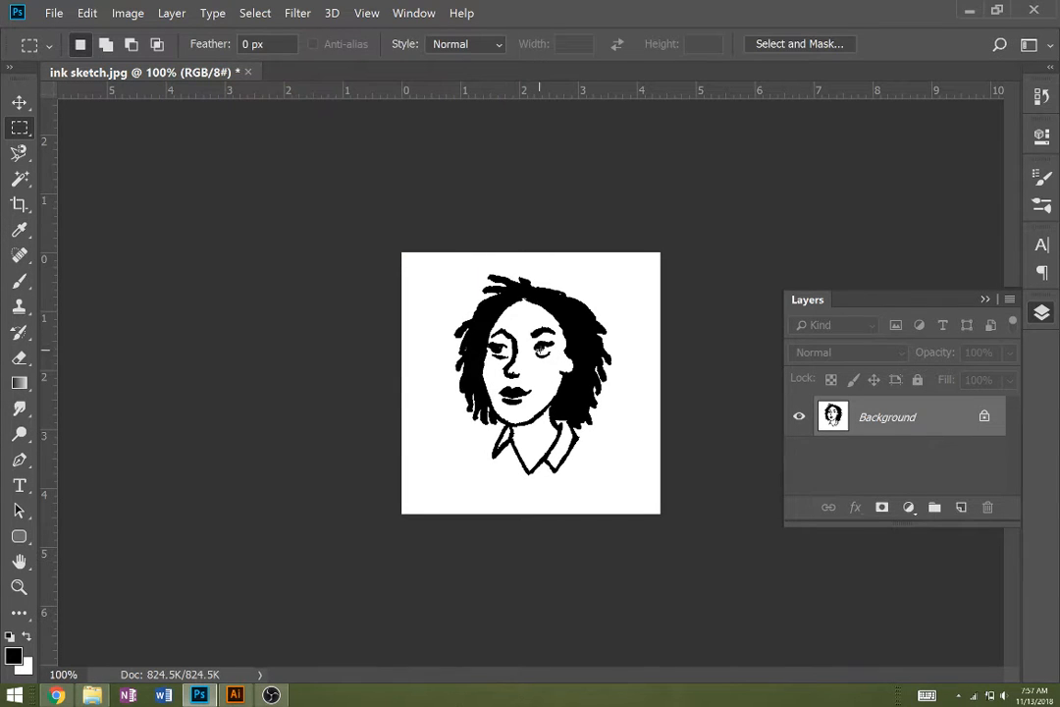
- Examine the edges of the thresholded portrait's face and hair up close
key("z")
left_click(546, 356)
left_click(546, 356)
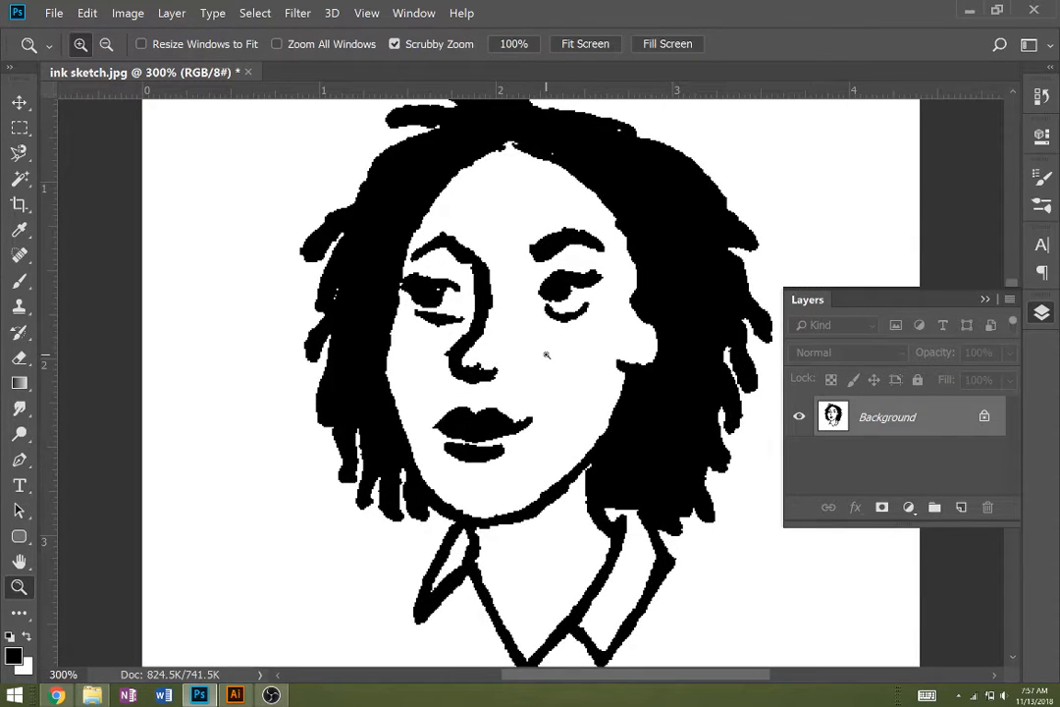
left_click(596, 426)
left_click(596, 426)
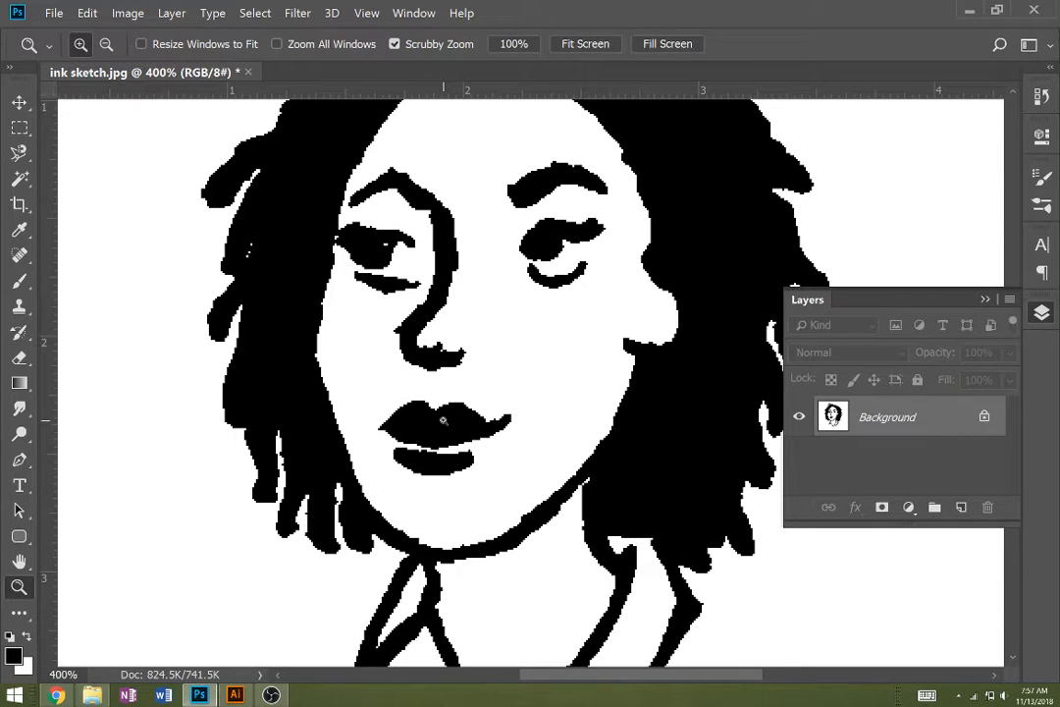
left_click(404, 432, "alt")
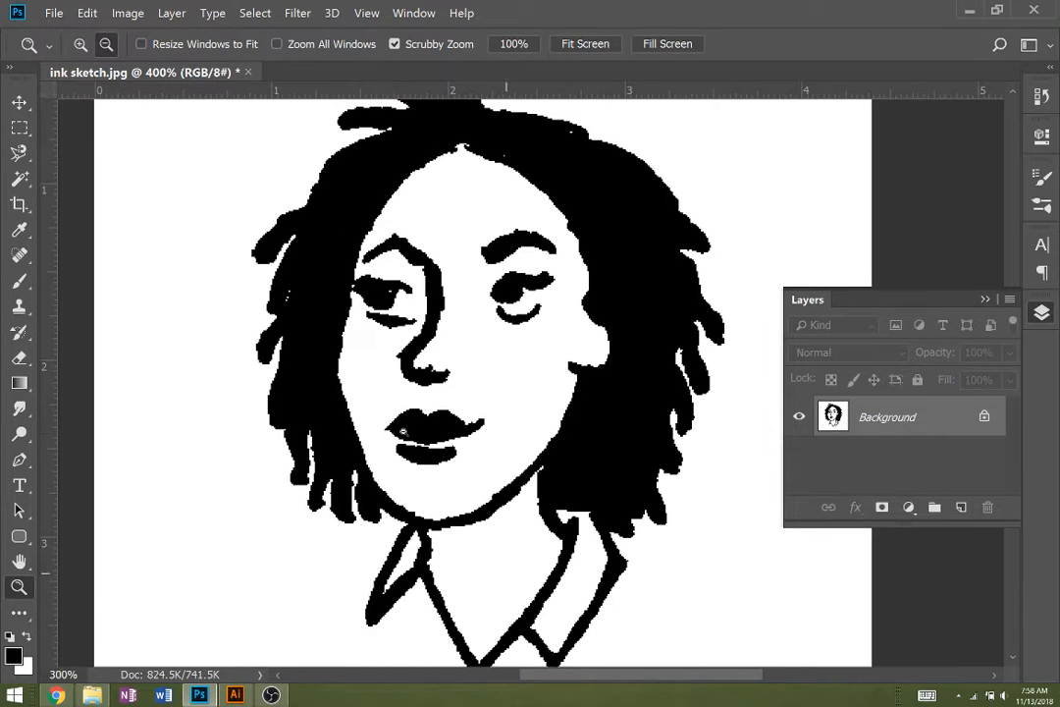
left_click(404, 432, "alt")
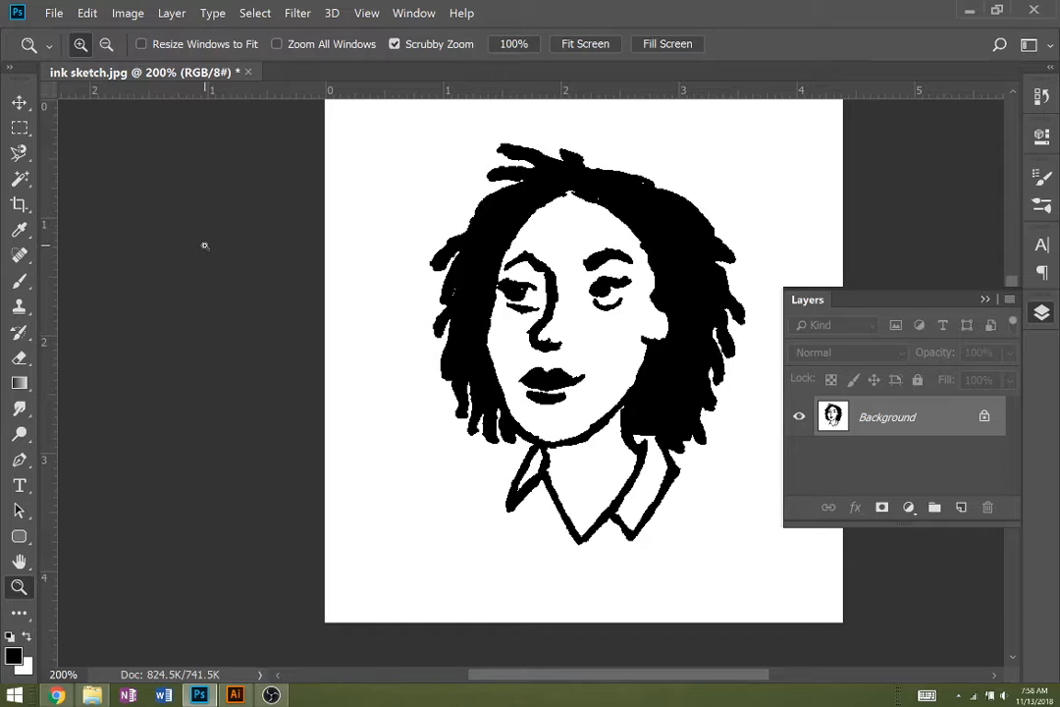
left_click(288, 341, "alt")
left_click(288, 340, "alt")
- Select the entire thresholded image with a rectangular marquee and copy it
key("m")
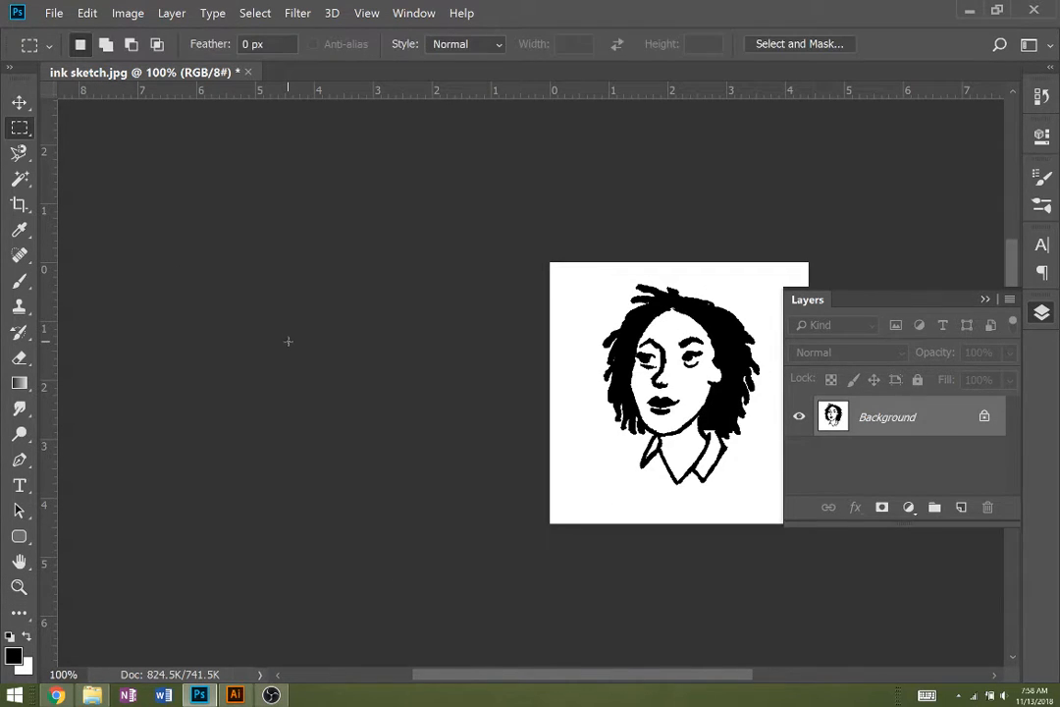
left_click(986, 301)
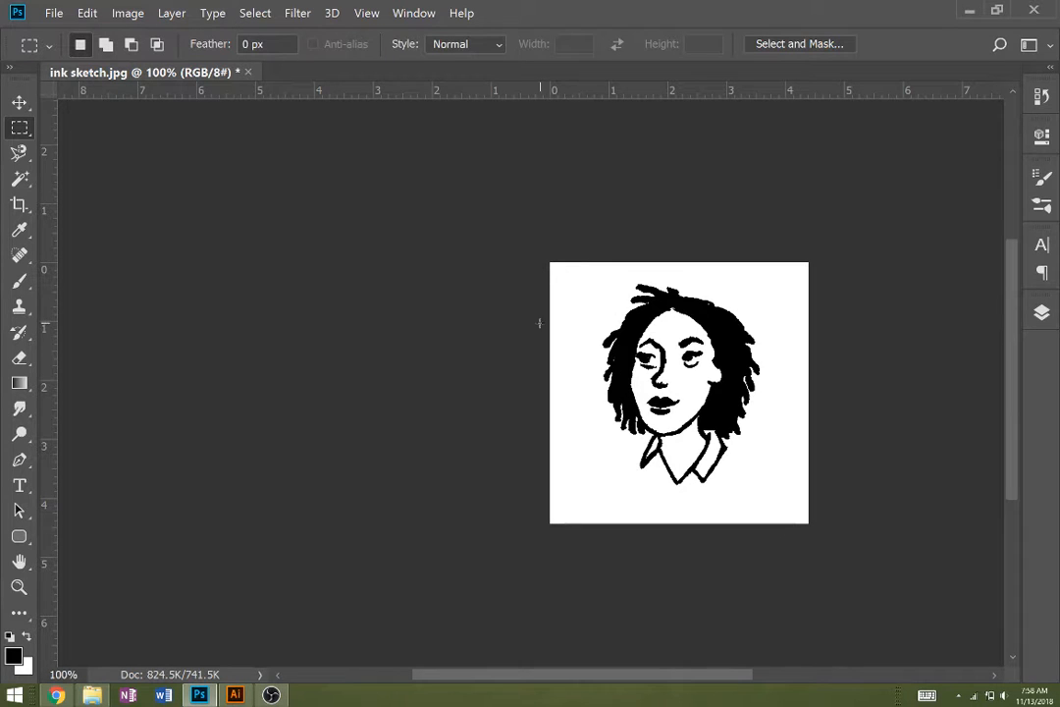
left_click_drag(521, 248, 908, 608)
- Switch to Illustrator, create a new 5 x 5 in document and paste the copied portrait into it
left_click(236, 695)
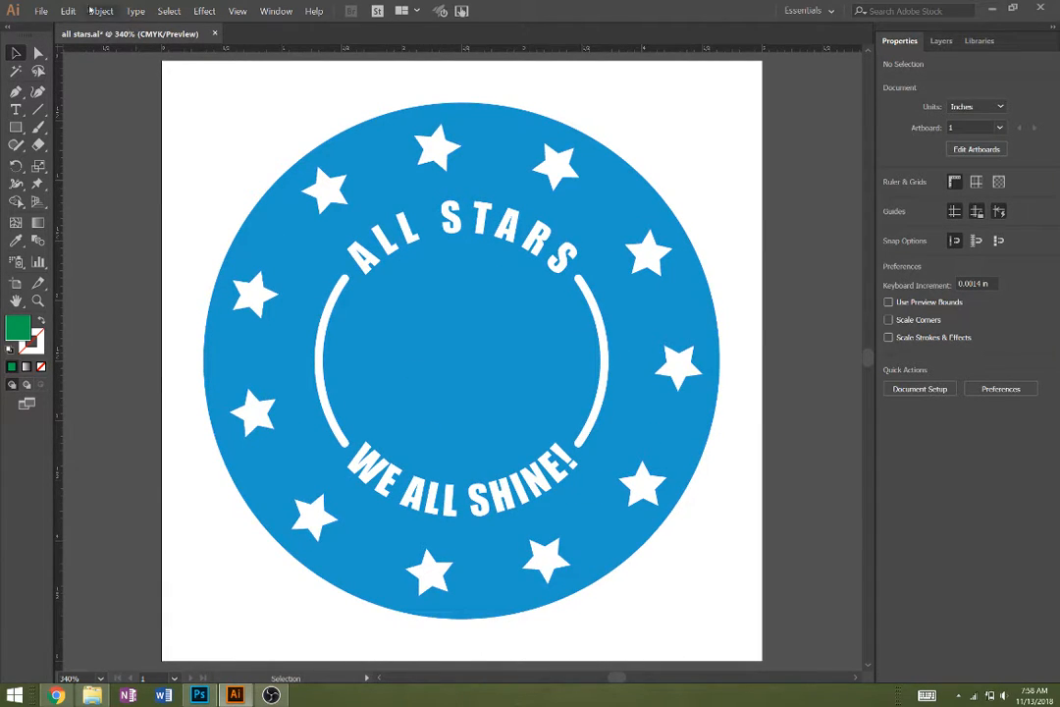
left_click(41, 11)
left_click(55, 25)
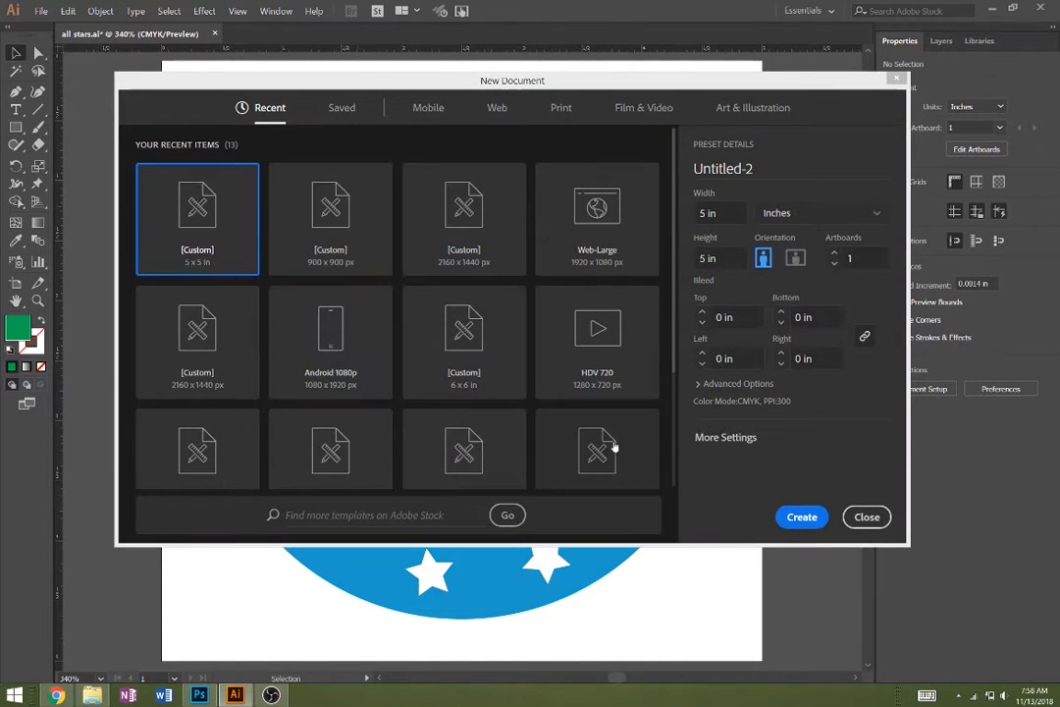
left_click(797, 518)
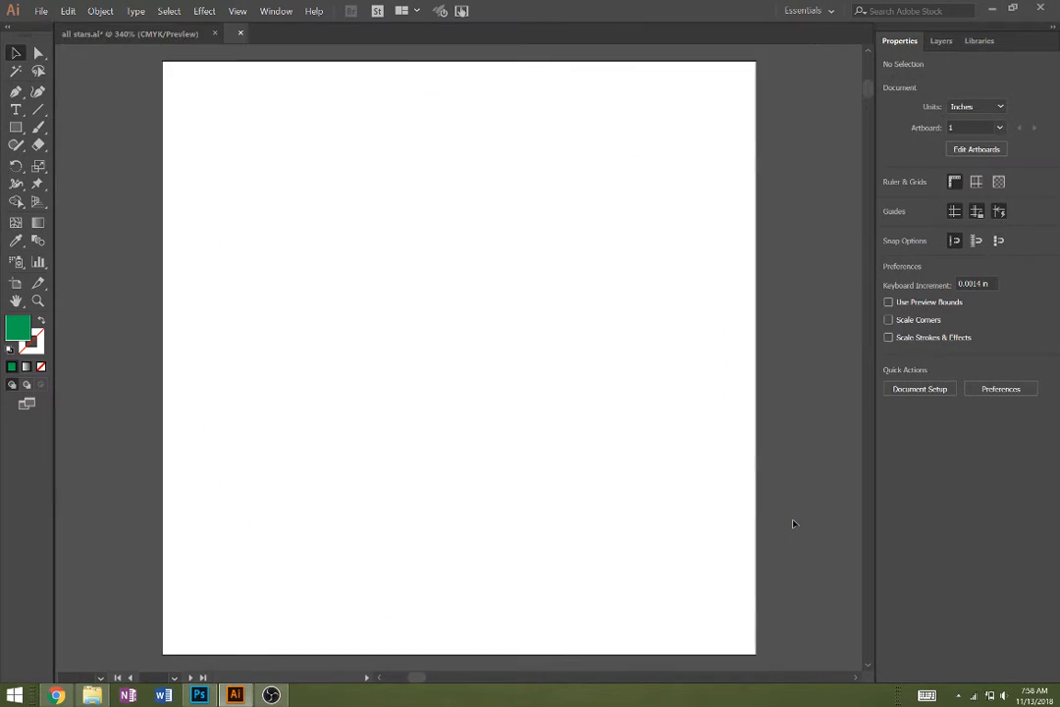
key("ctrl+v")
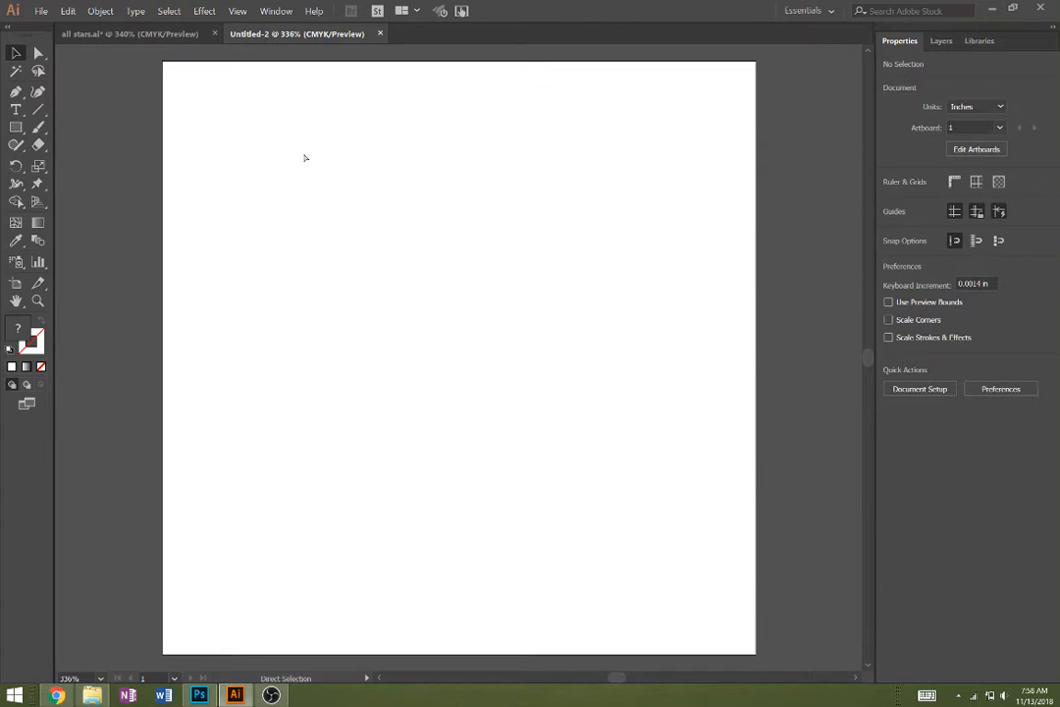
- Make an Image Trace of the pasted portrait with the Default preset
left_click(100, 10)
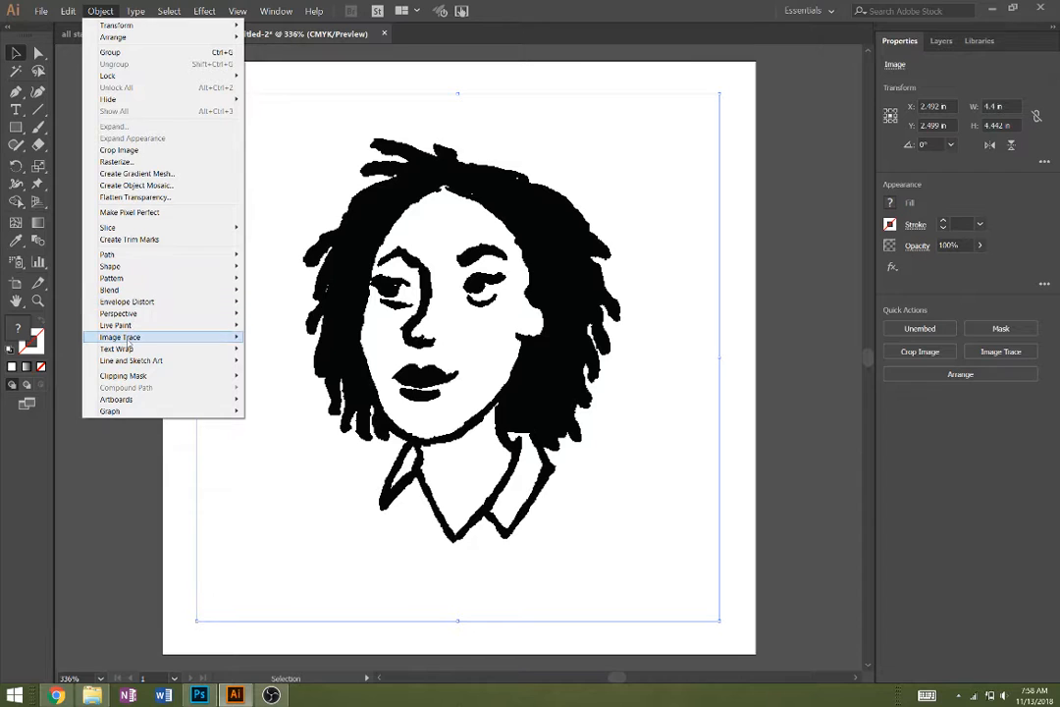
mouse_move(228, 338)
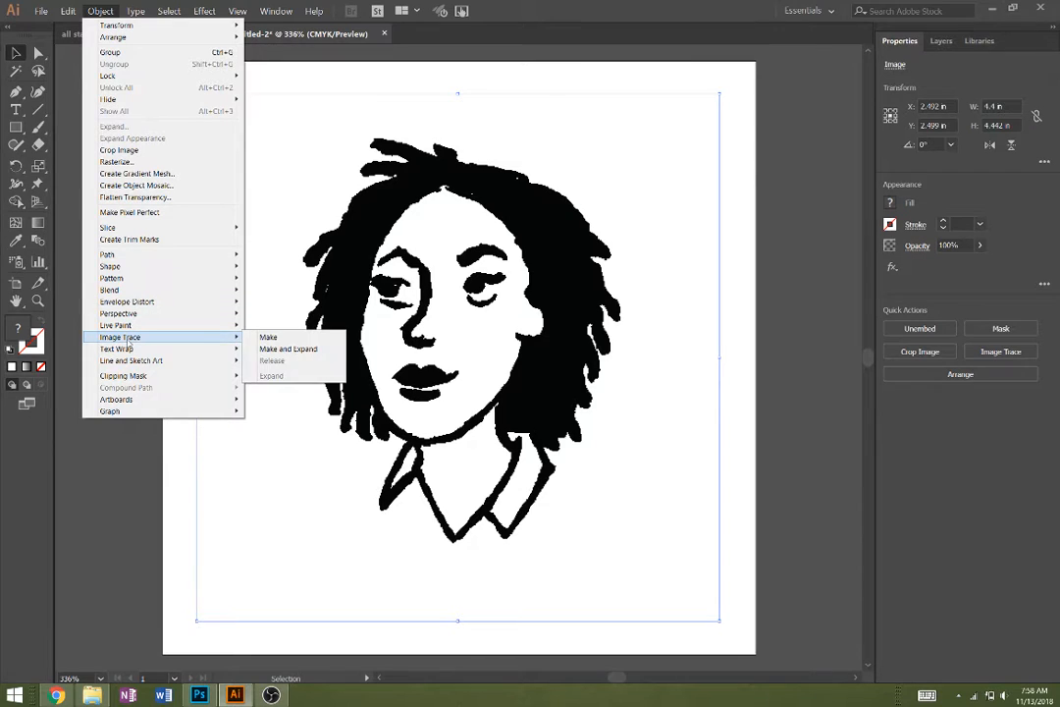
left_click(265, 337)
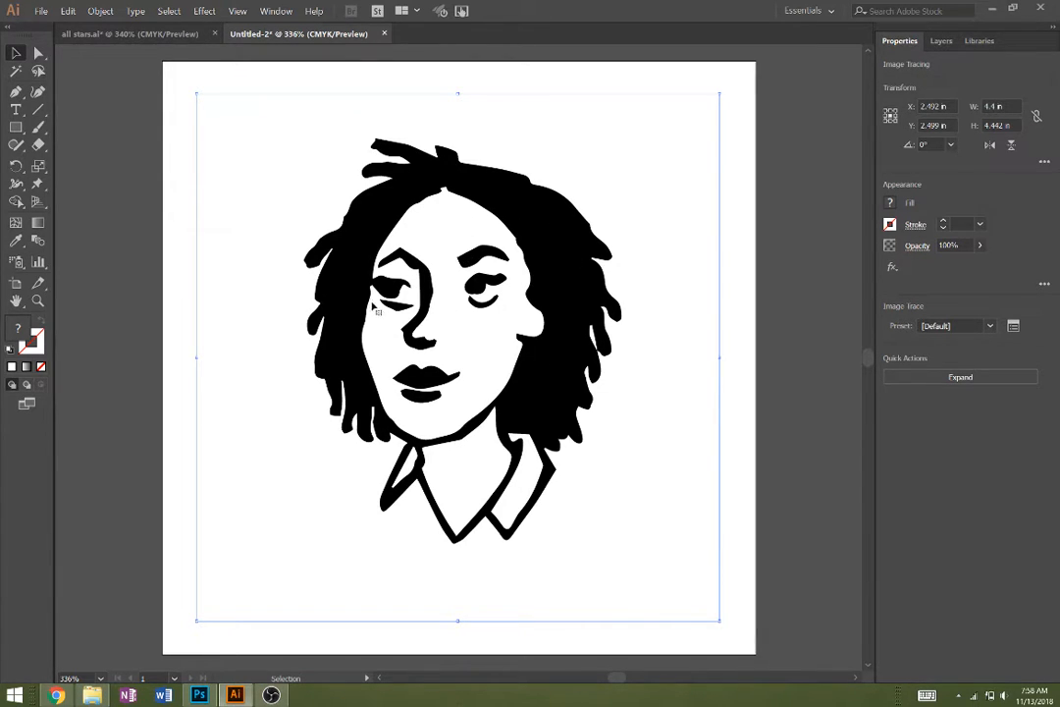
- Move the traced portrait off the artboard onto the empty canvas to its right
key("z")
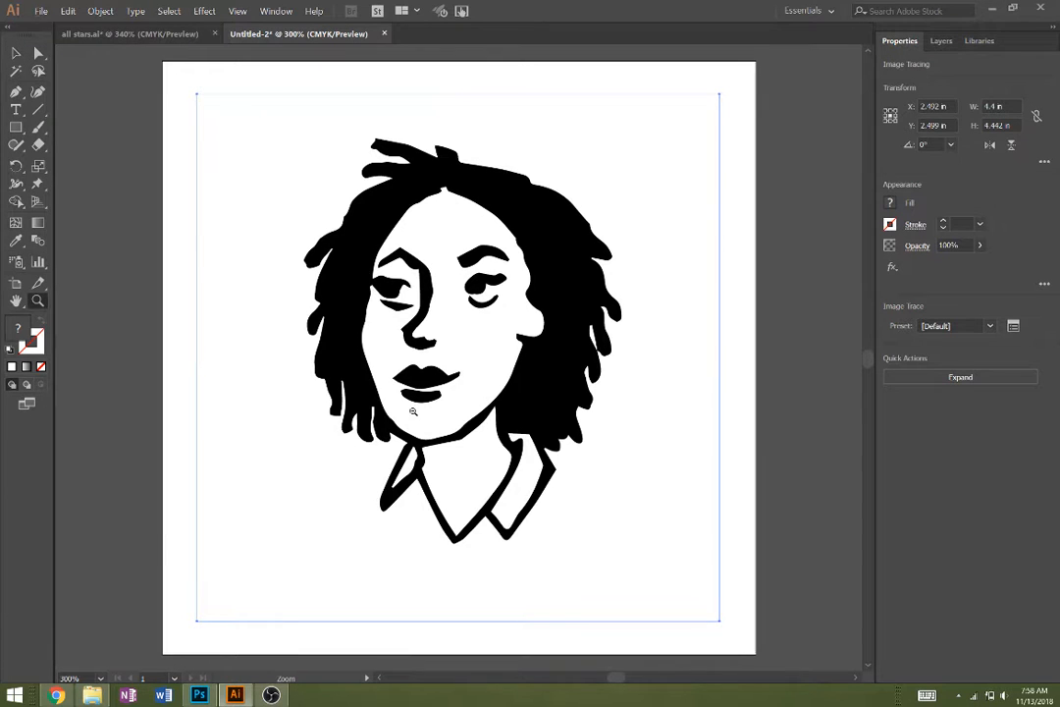
left_click(413, 411, "alt")
key("v")
mouse_move(337, 276)
left_mouse_down()
mouse_move(137, 271)
mouse_move(525, 336)
mouse_move(564, 331)
left_mouse_up()
key("z")
left_click(519, 334, "alt")
key("space")
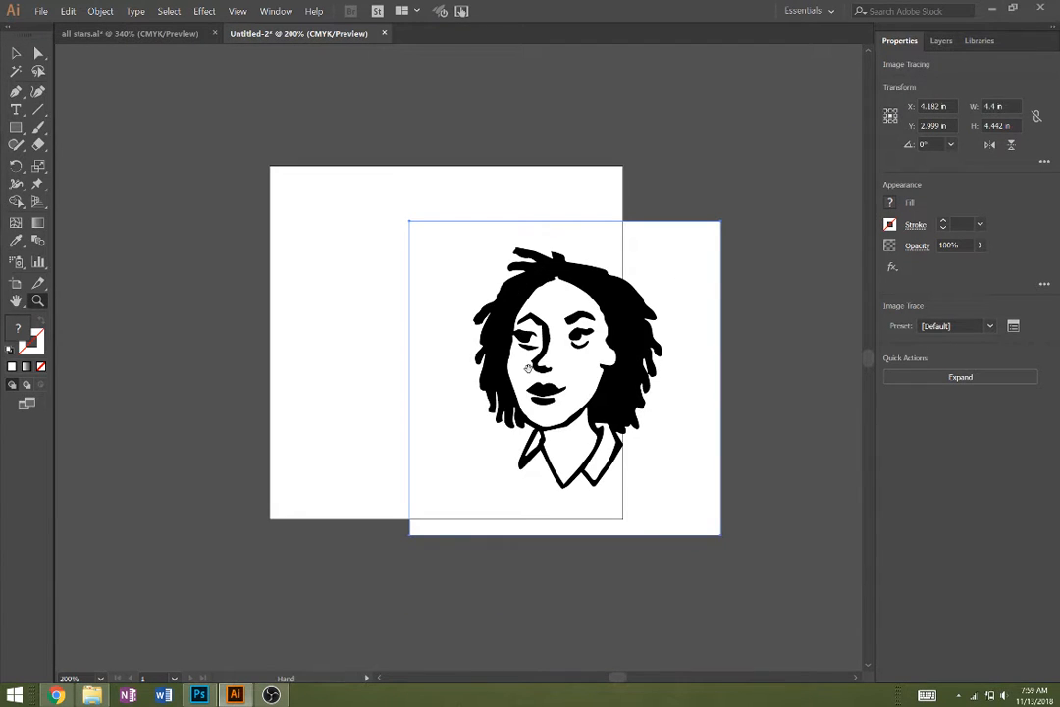
mouse_move(528, 367)
left_mouse_down()
mouse_move(633, 348)
mouse_move(502, 374)
mouse_move(389, 379)
mouse_move(528, 346)
mouse_move(619, 341)
left_mouse_up()
key("v")
- Expand the traced portrait with the Object and Fill options enabled
left_click(102, 11)
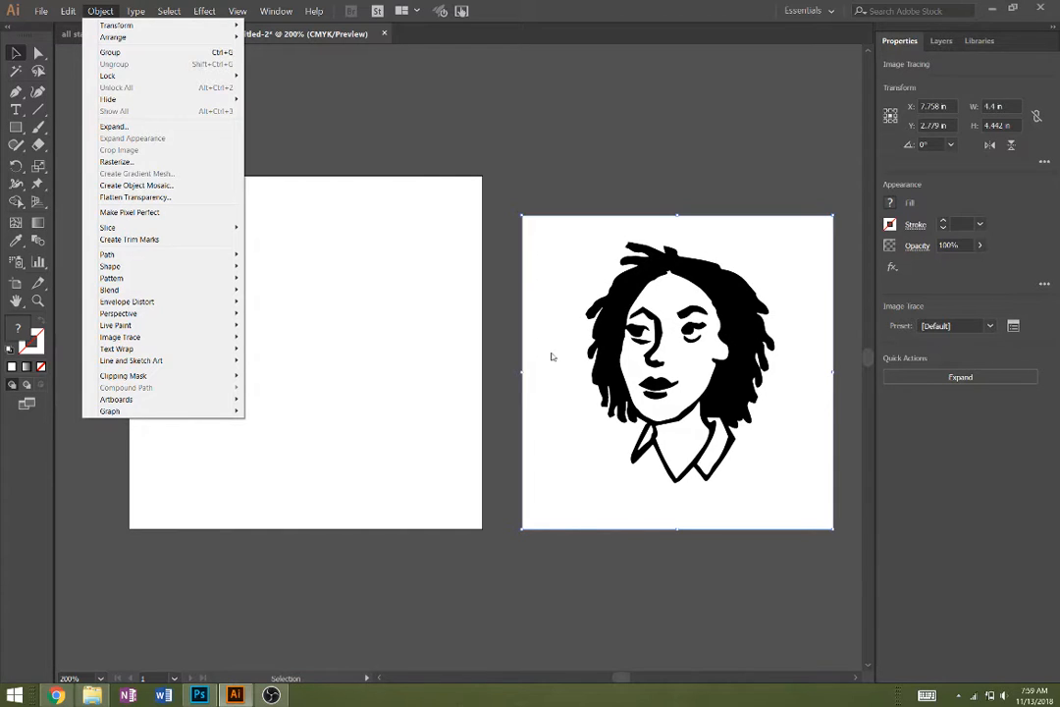
left_click(192, 127)
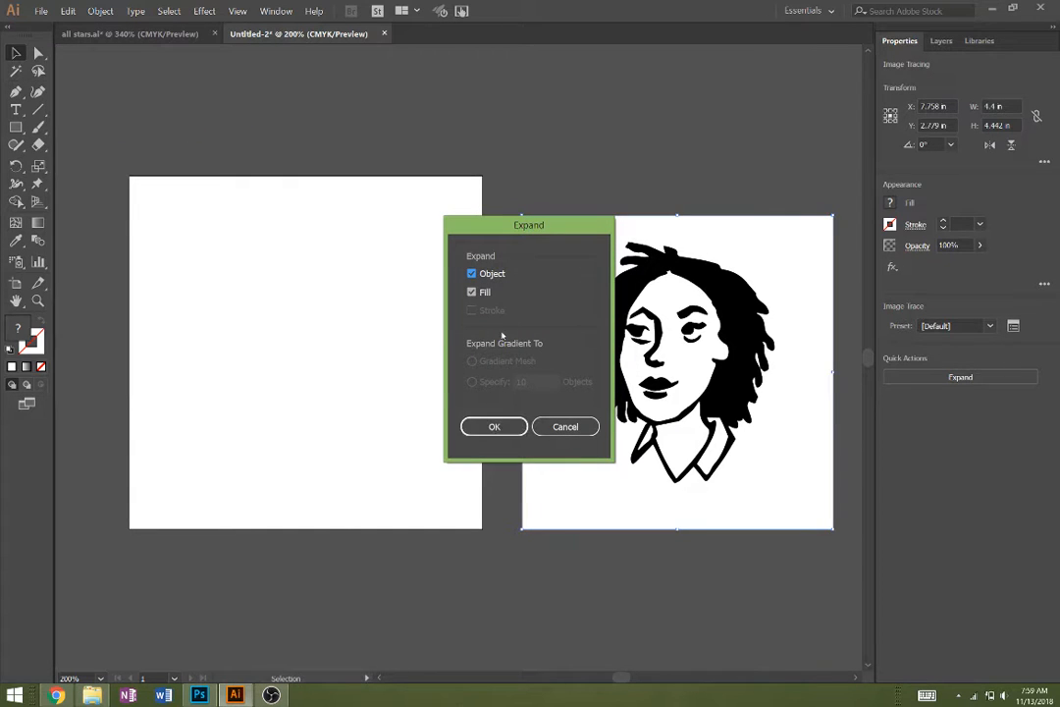
left_click(496, 427)
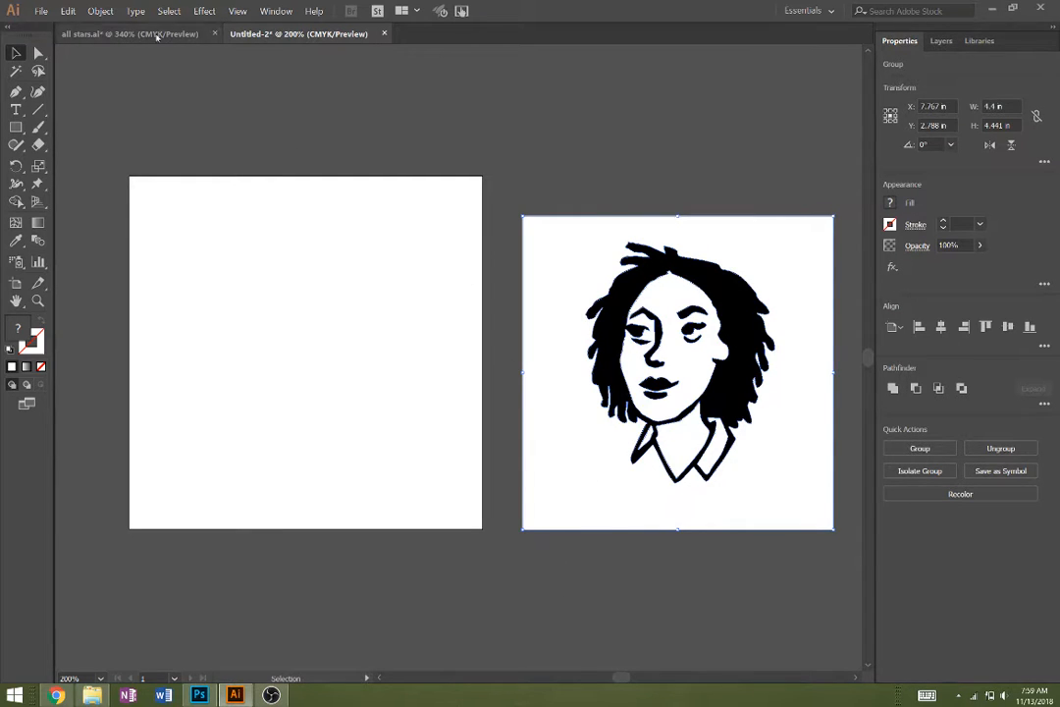
- Ungroup the expanded portrait into separate shapes, shifting it slightly closer to the artboard
left_click(102, 8)
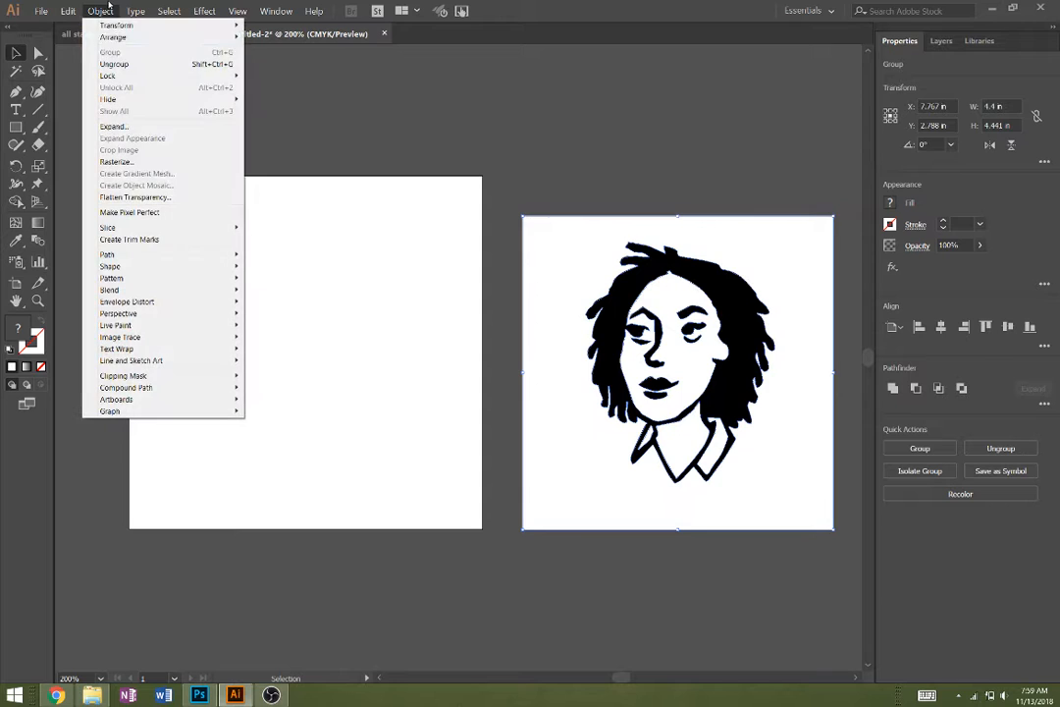
left_click(114, 65)
left_click(570, 614)
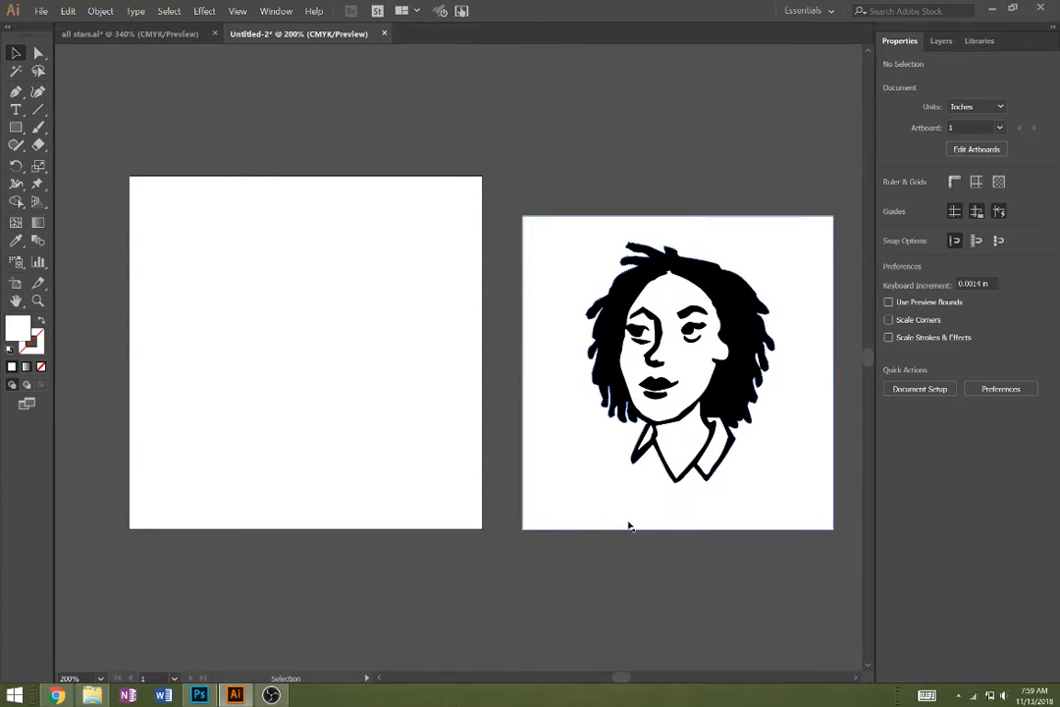
left_click_drag(630, 525, 605, 536)
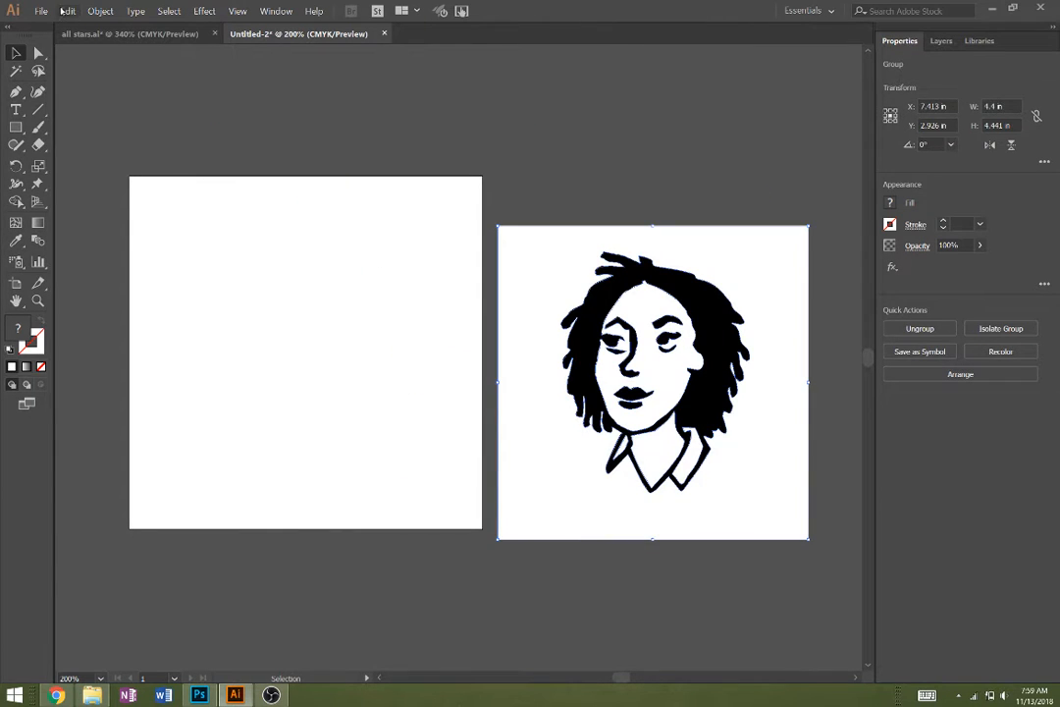
left_click(100, 11)
left_click(117, 64)
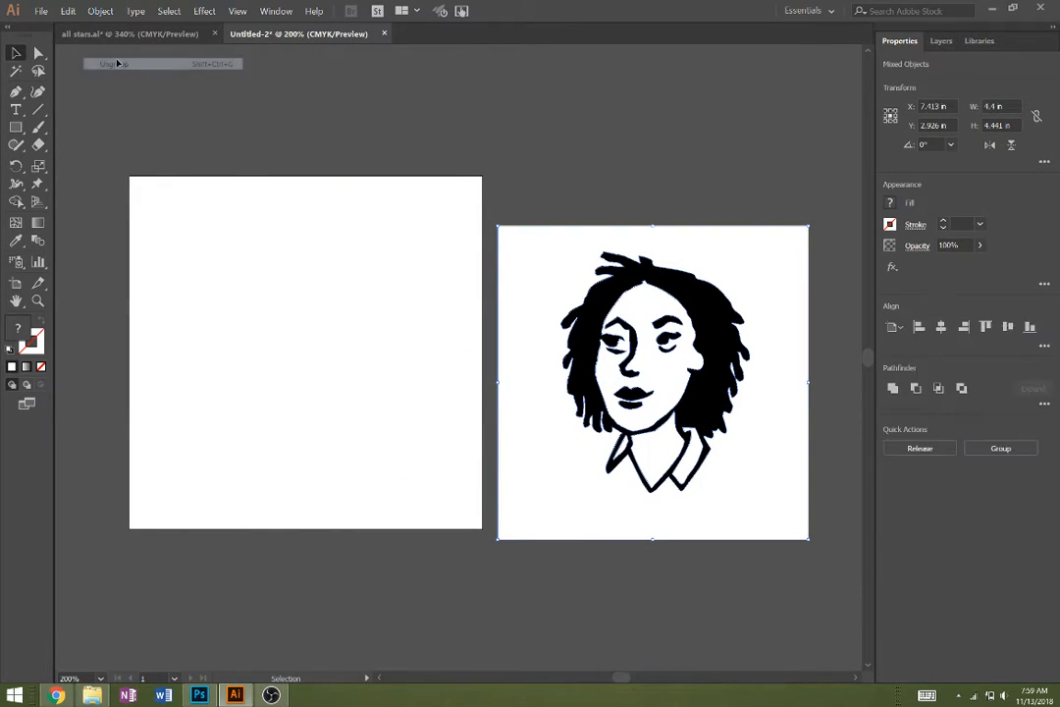
left_click(564, 574)
- Delete the white background shape around the traced portrait and the small white sliver at the right edge of the hair
left_click_drag(580, 510, 232, 418)
key("Delete")
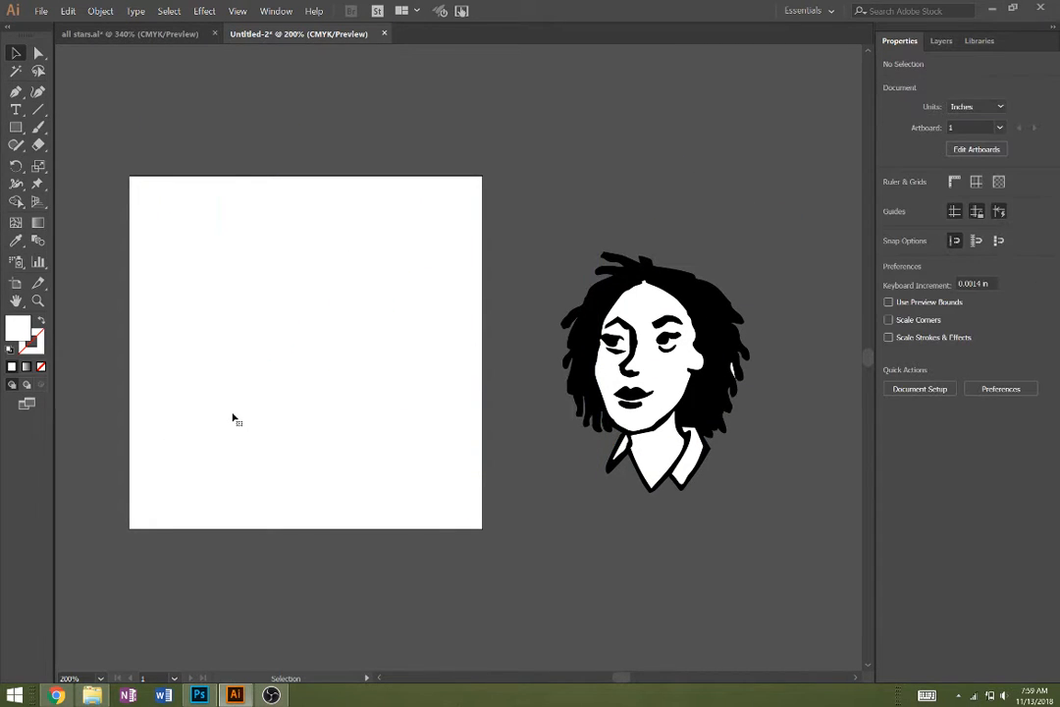
left_click(735, 371)
key("Delete")
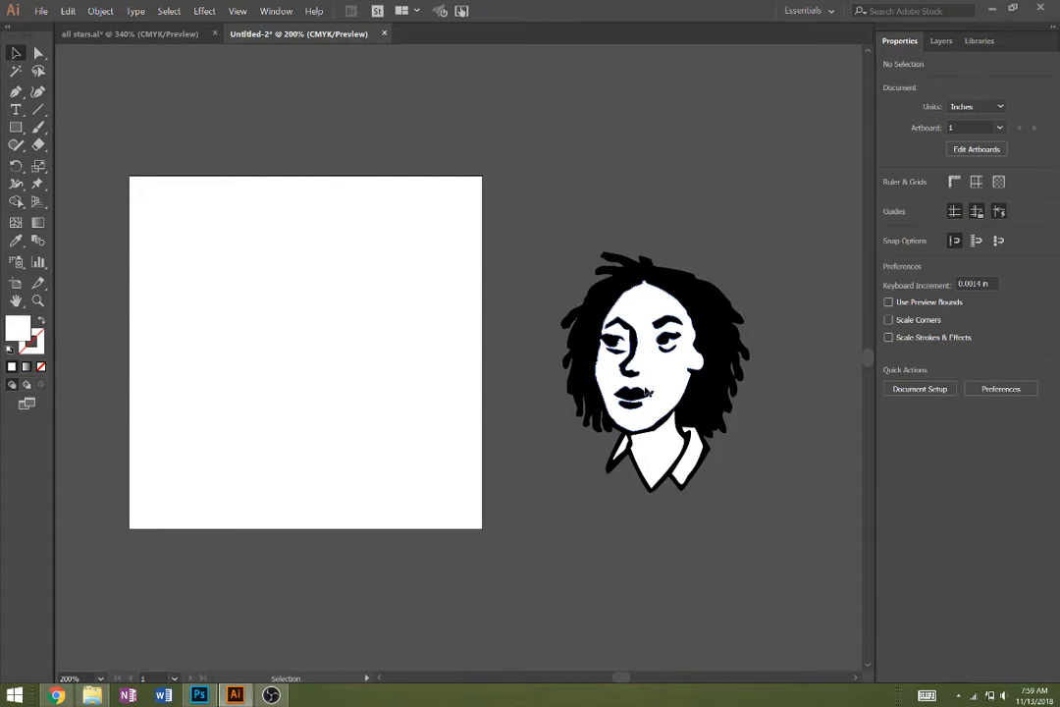
- Delete the white shapes filling the portrait's face, neck and collar so only the black line art is left
left_click(656, 423)
key("Delete")
left_click(662, 465)
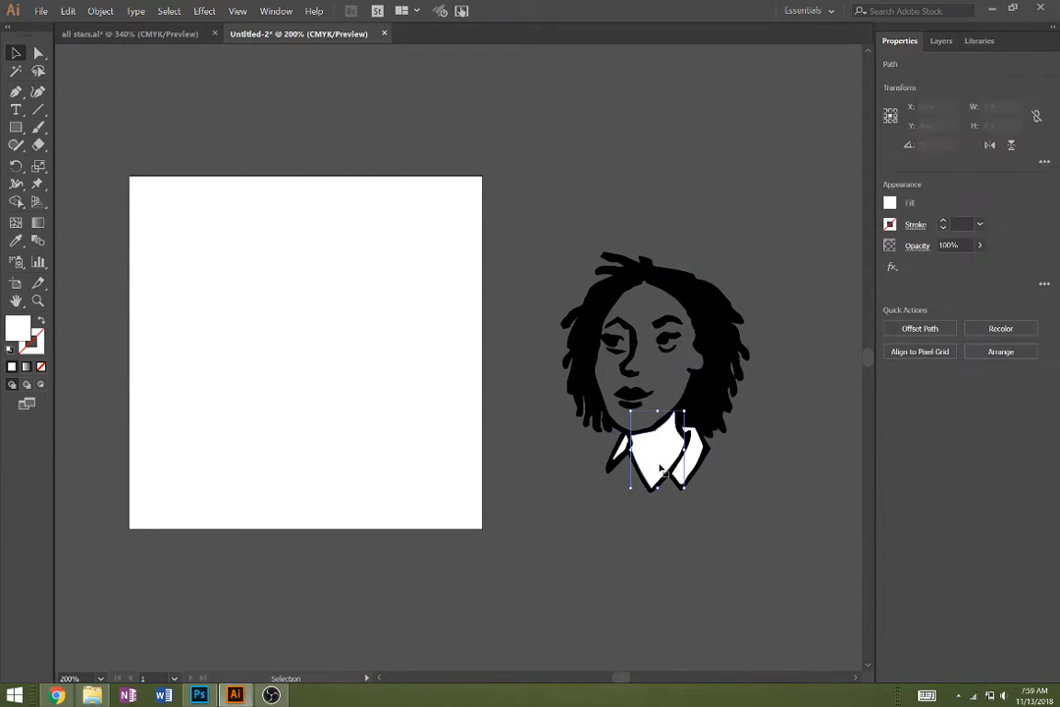
key("Delete")
left_click(686, 478)
key("Delete")
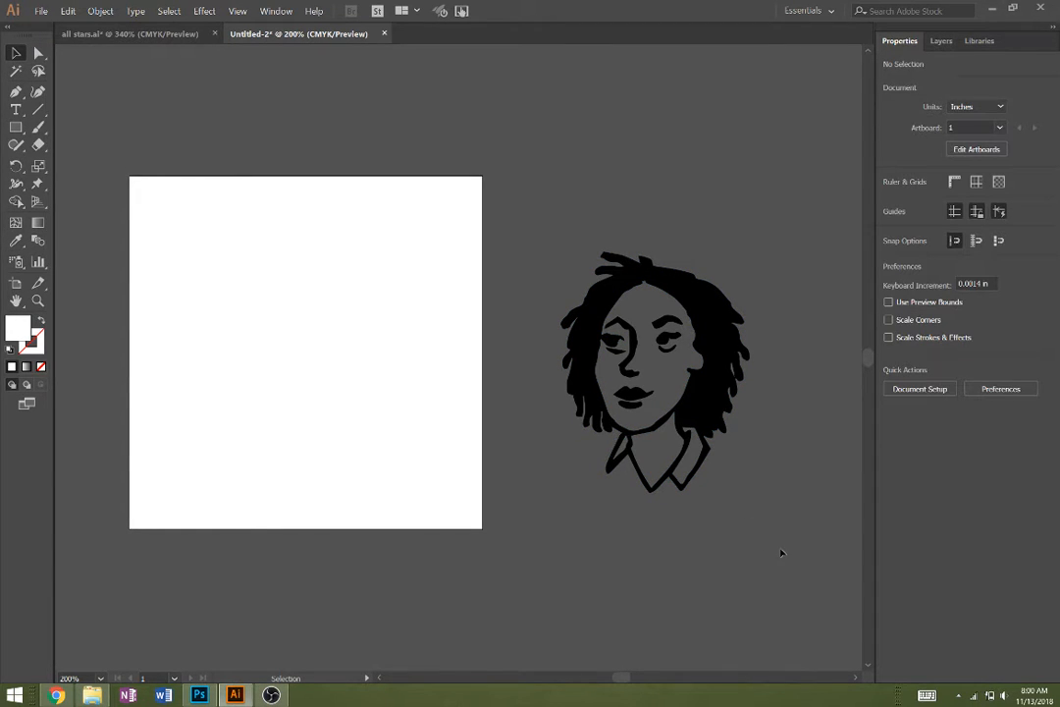
- Move the whole black portrait onto the artboard and change its fill to bright pink
left_click_drag(781, 553, 503, 279)
left_click_drag(700, 307, 347, 269)
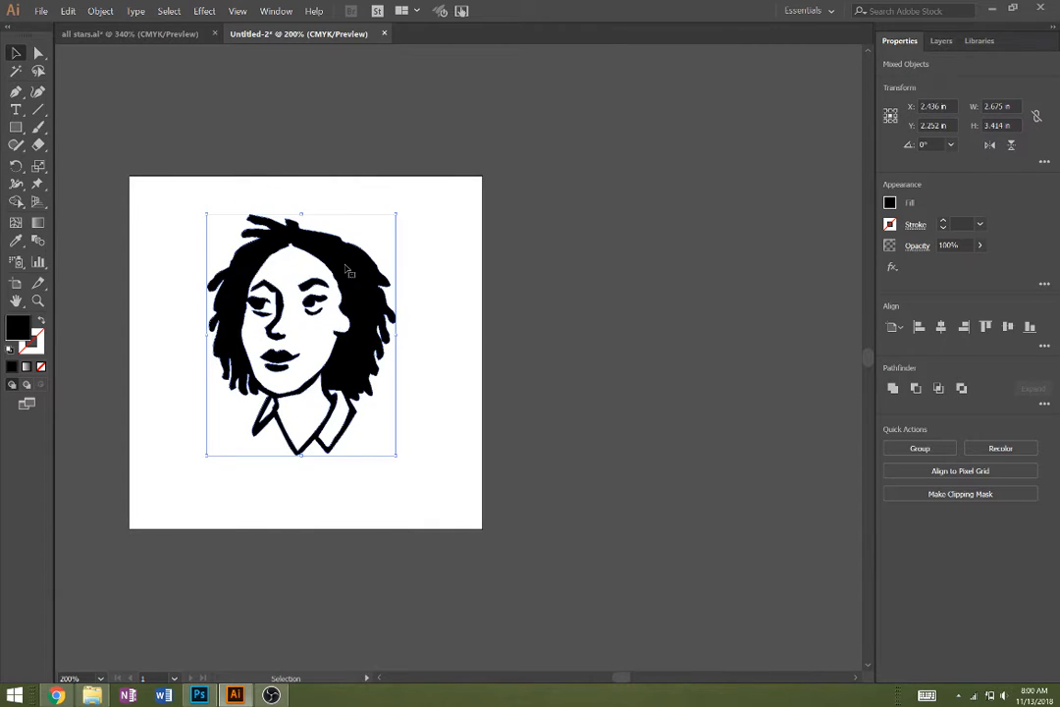
left_click(890, 202)
left_click(793, 266)
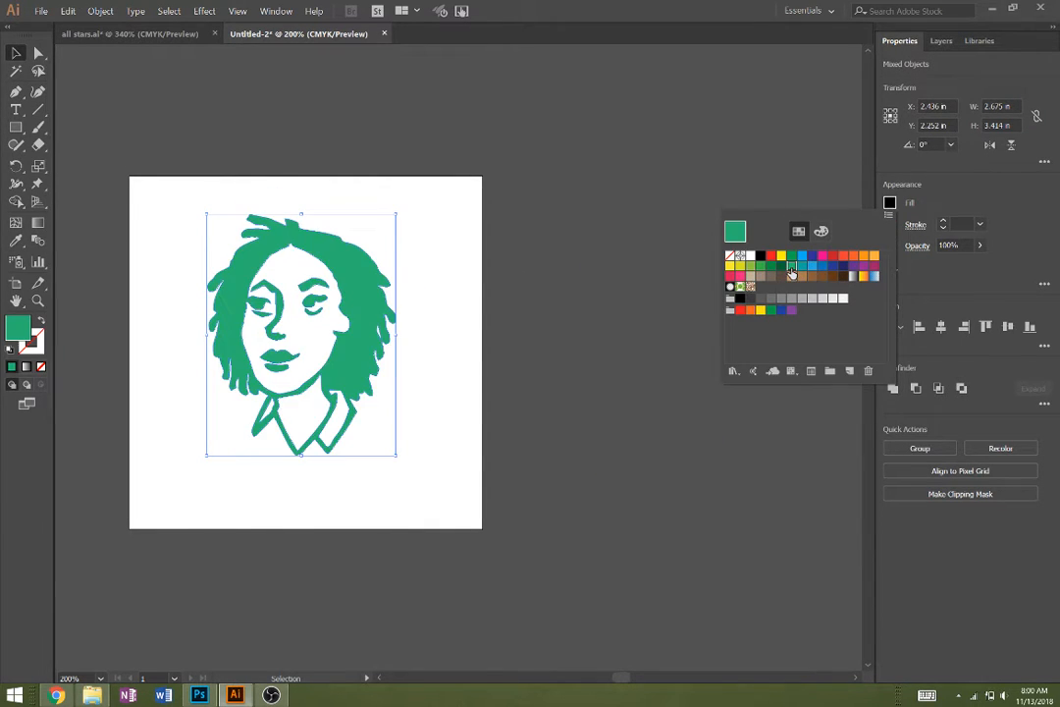
left_click(823, 256)
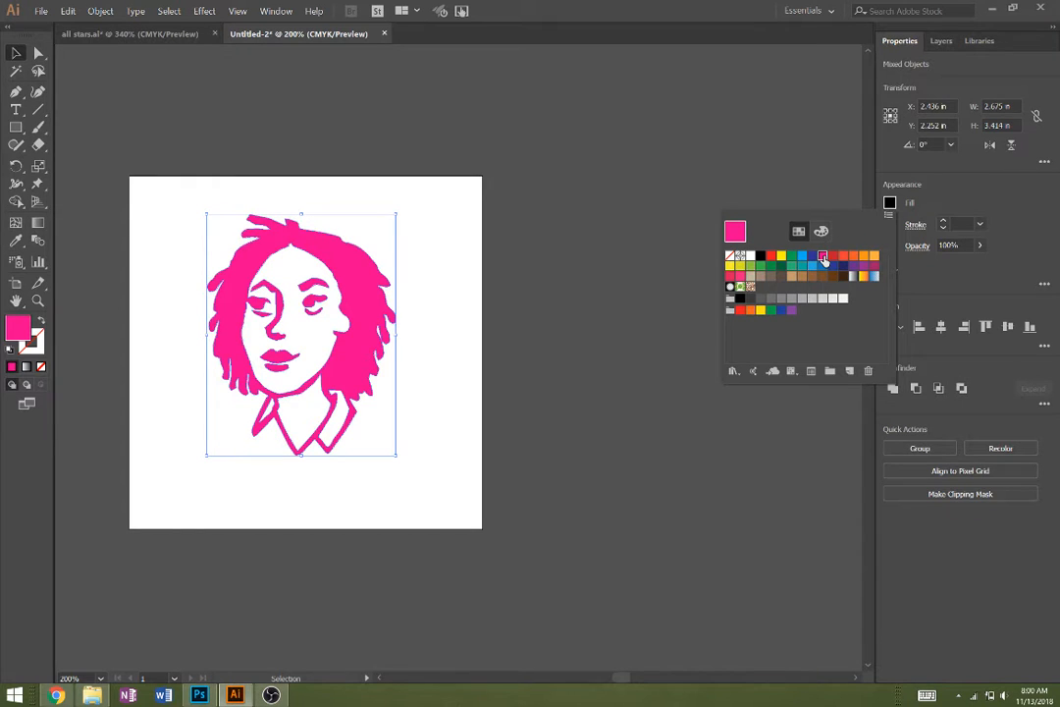
left_click(963, 172)
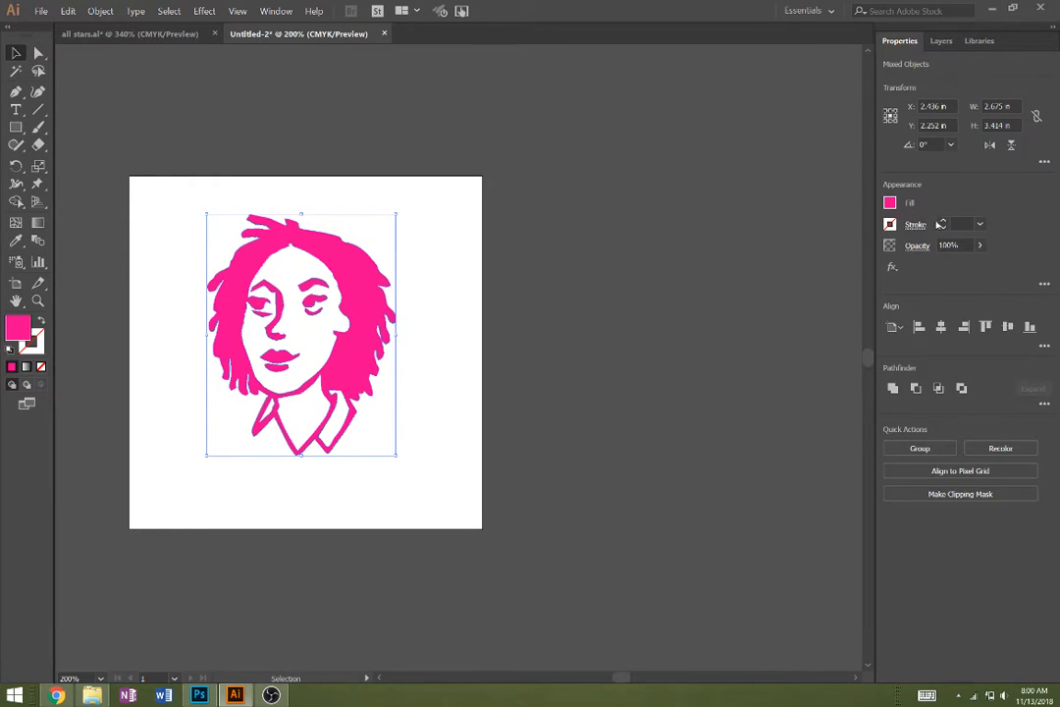
- Try a 5 pt green stroke around the pink portrait, and set the stroke back to none
left_click(890, 224)
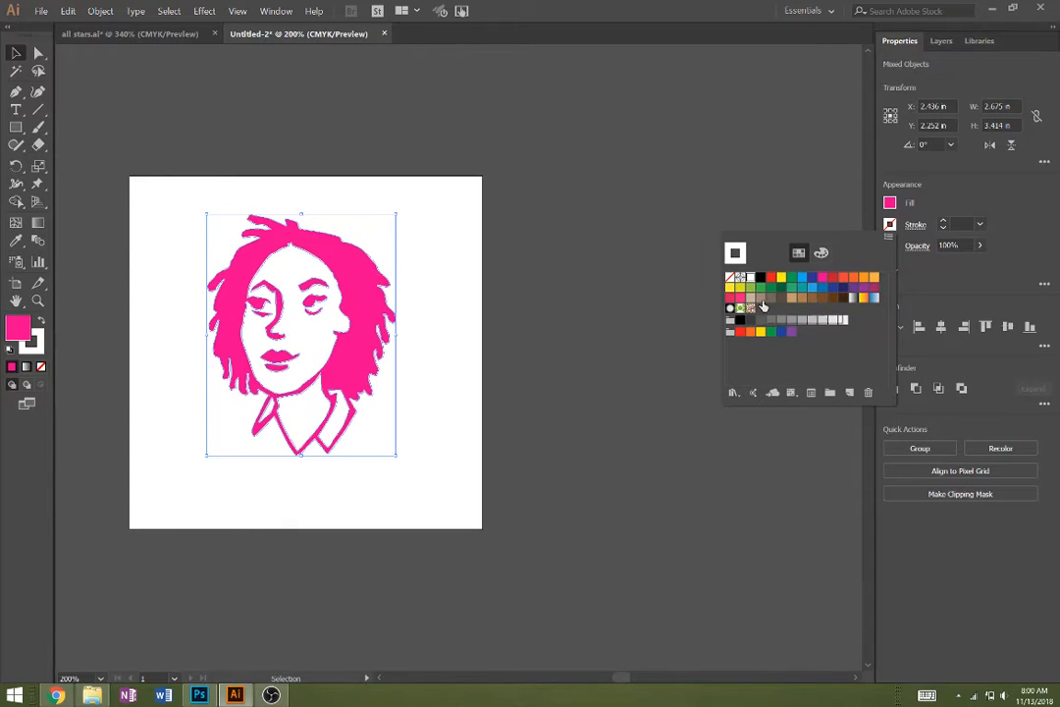
left_click(763, 287)
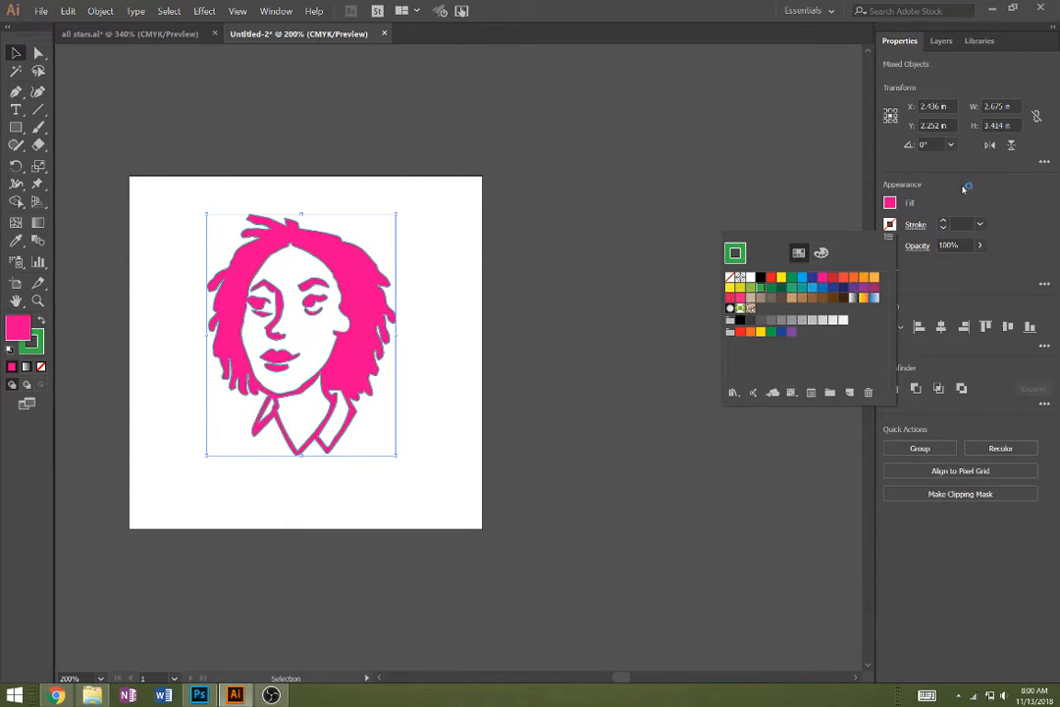
left_click(941, 223)
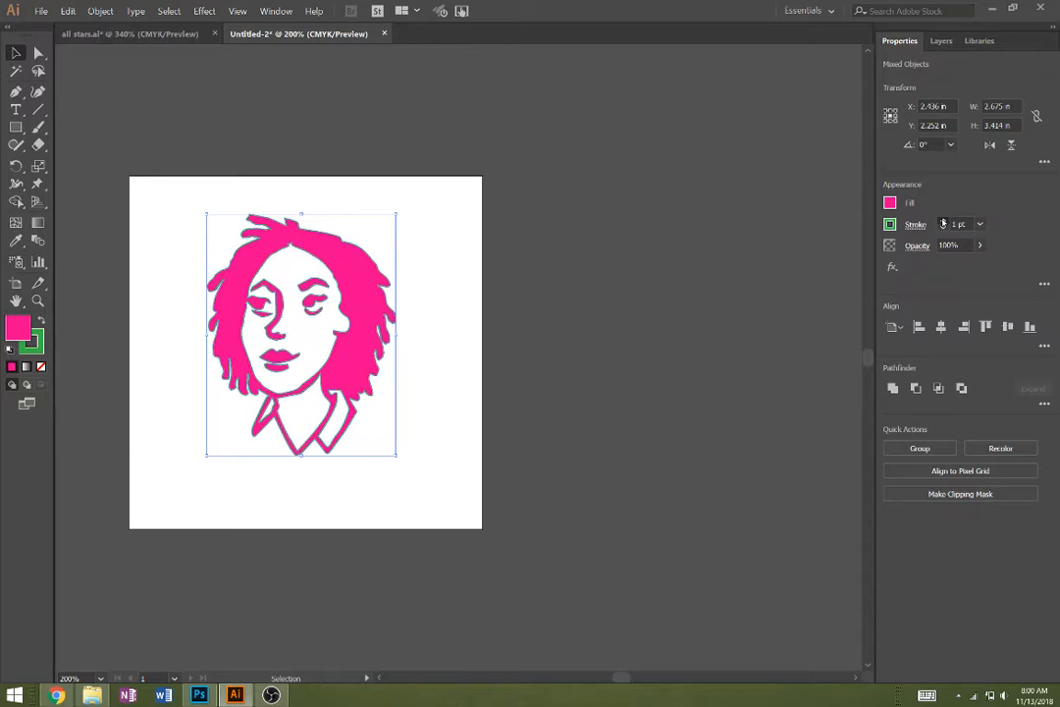
left_click(943, 222)
left_click(943, 222)
left_click(943, 222)
left_click(943, 221)
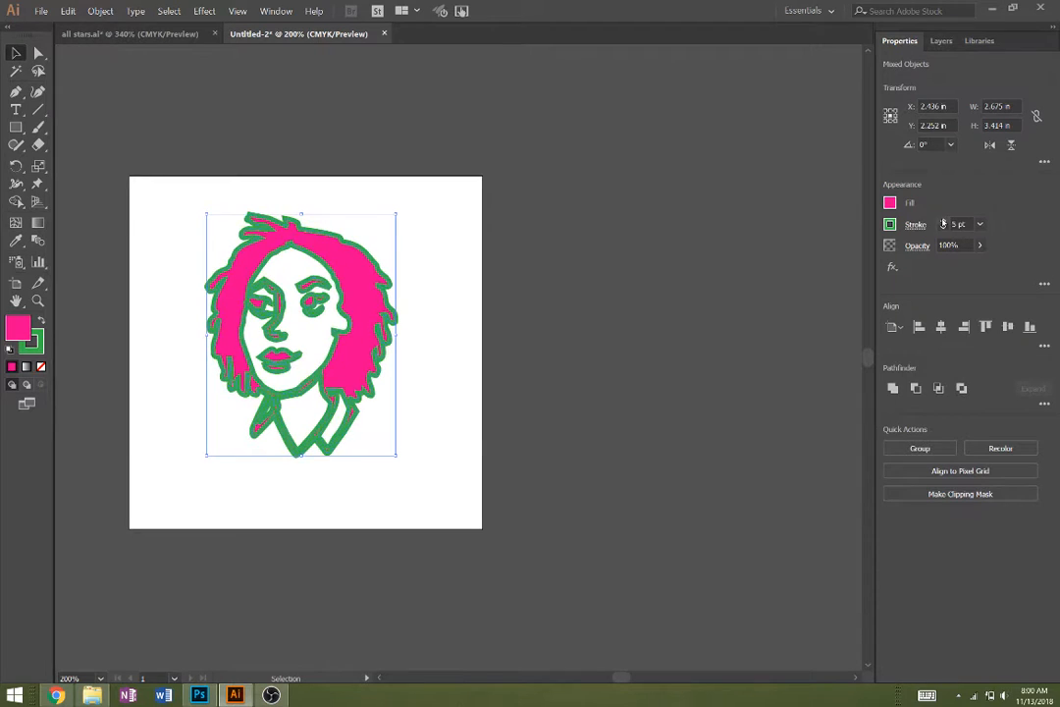
left_click(891, 225)
left_click(733, 276)
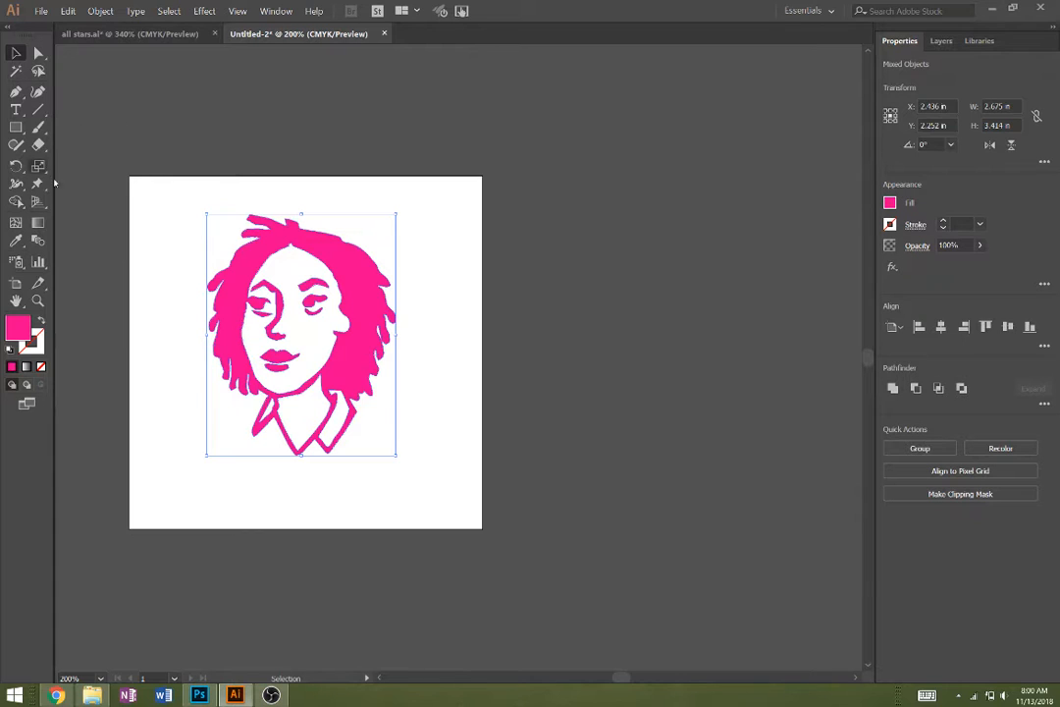
- Draw an ellipse about 3.56 by 3.36 in over the portrait, fill it green and send it to the back
left_click_drag(16, 133, 96, 163)
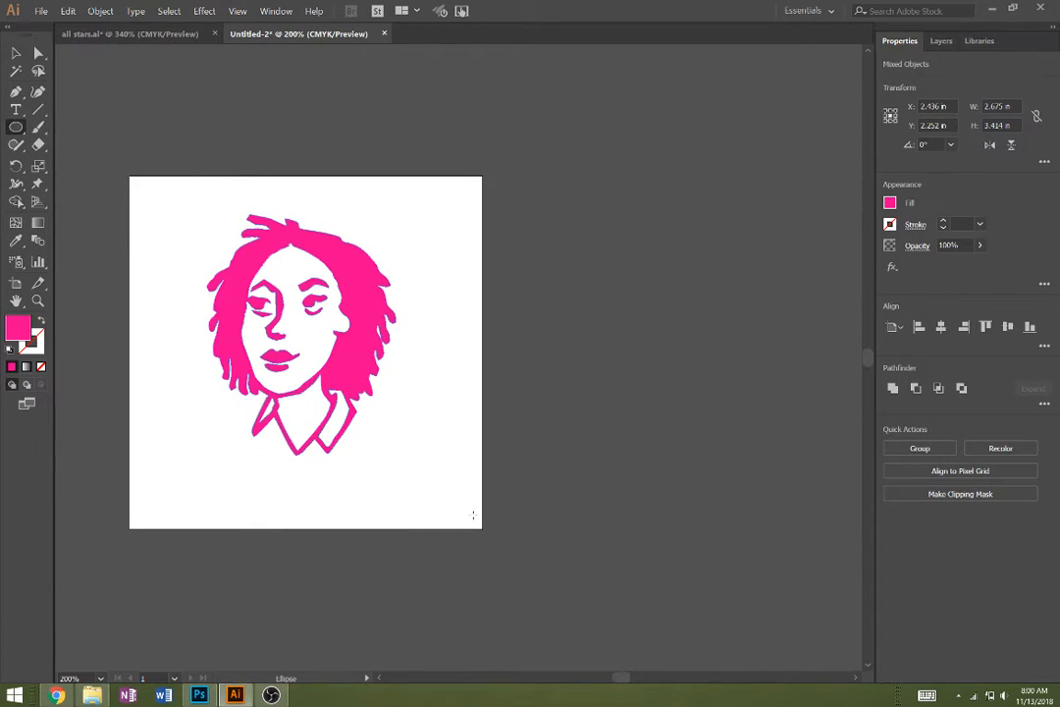
left_click_drag(473, 516, 220, 279)
left_click(890, 203)
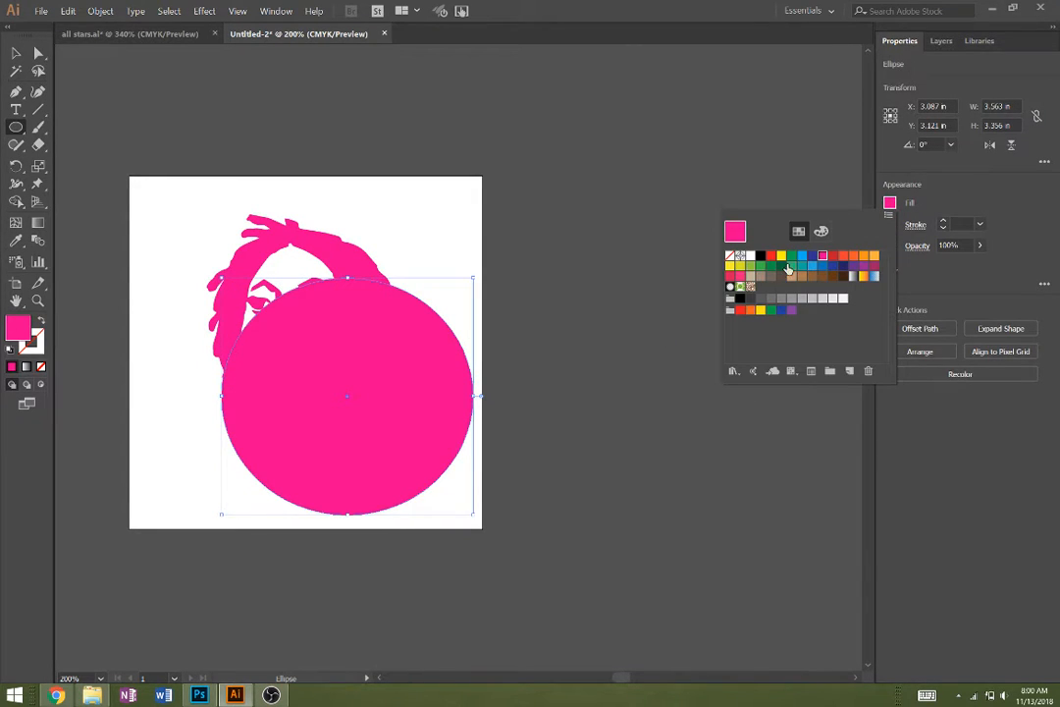
left_click(789, 266)
left_click(961, 203)
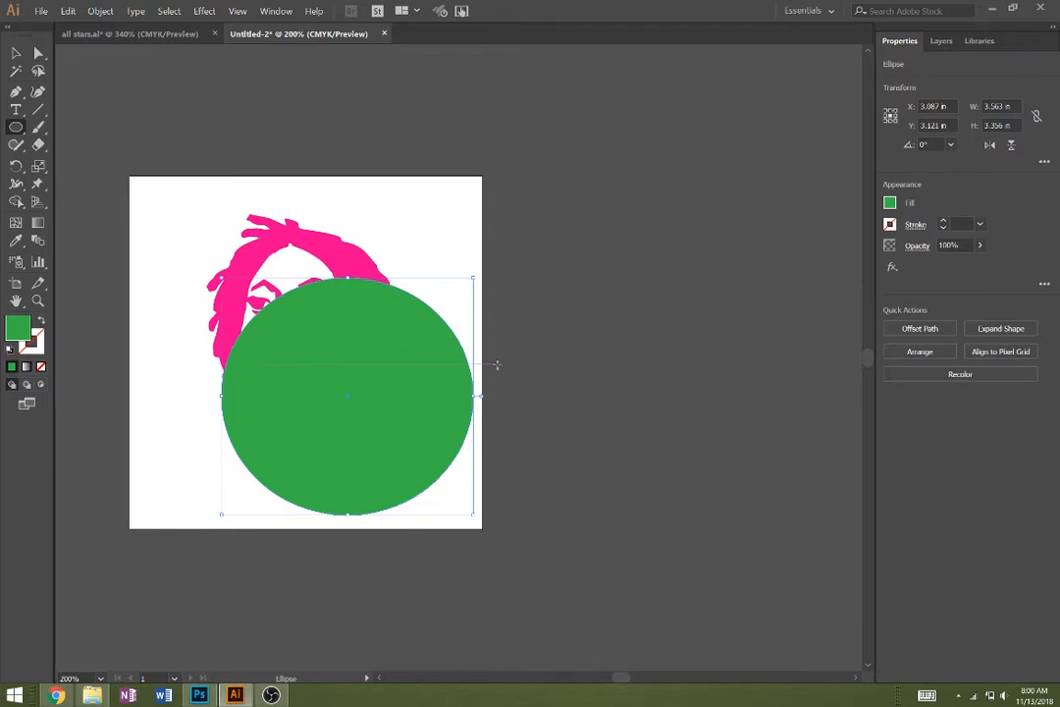
key("ctrl+shift+bracketleft")
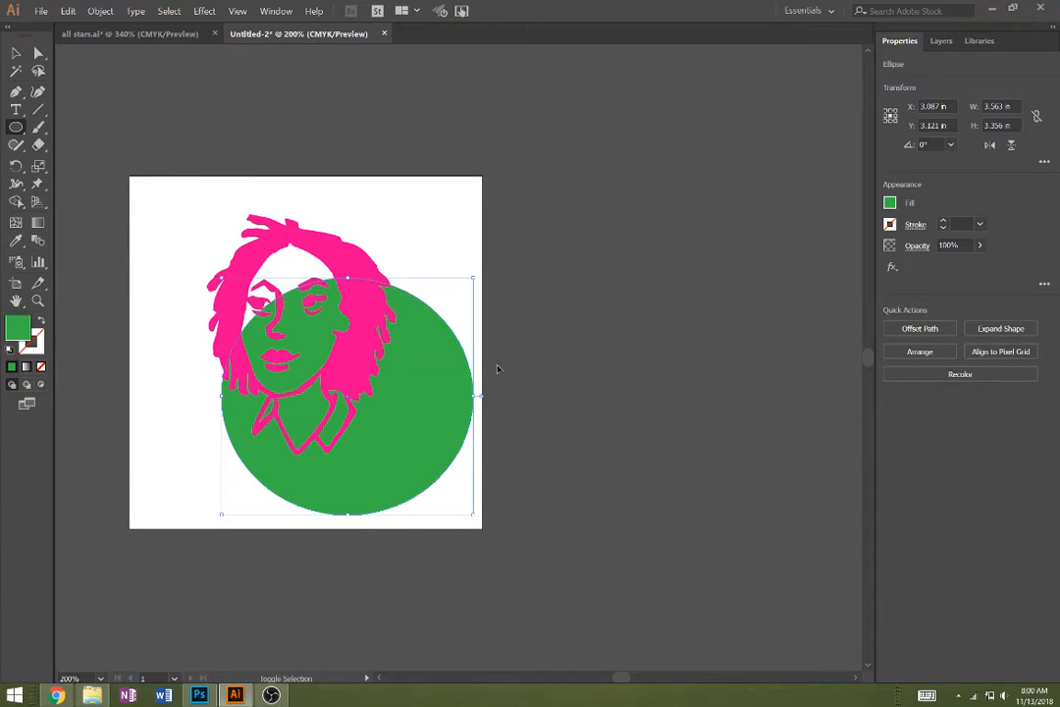
- Move the green ellipse up behind the portrait and undo the stray shift of the pink hair outline
left_click(16, 56)
left_click_drag(445, 400, 407, 352)
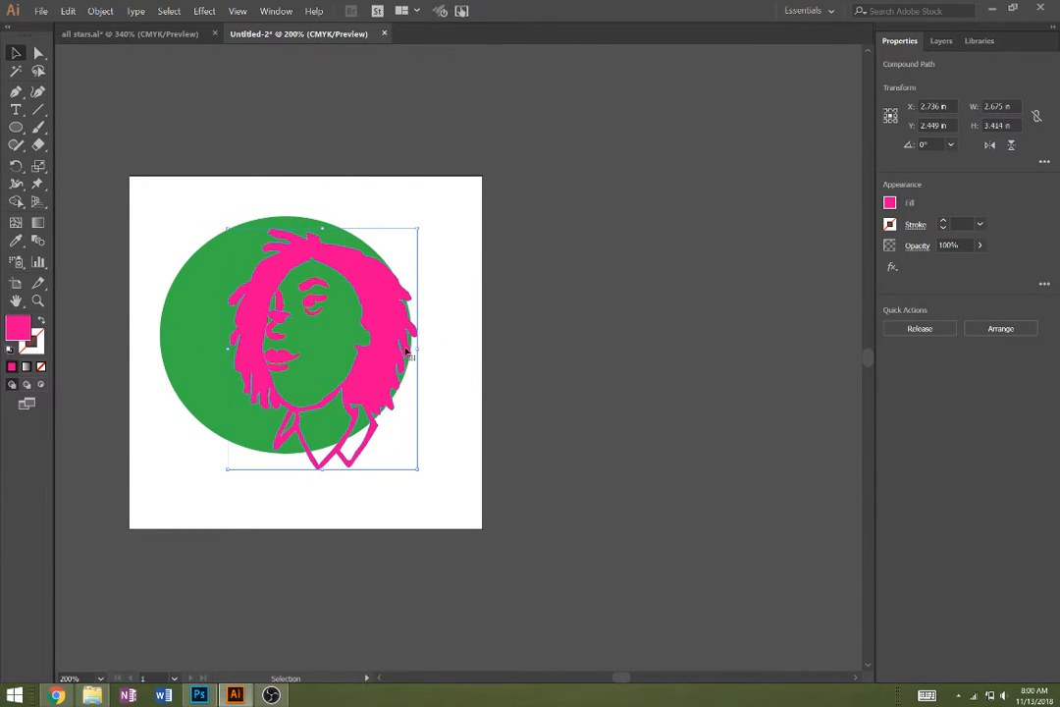
key("ctrl+z")
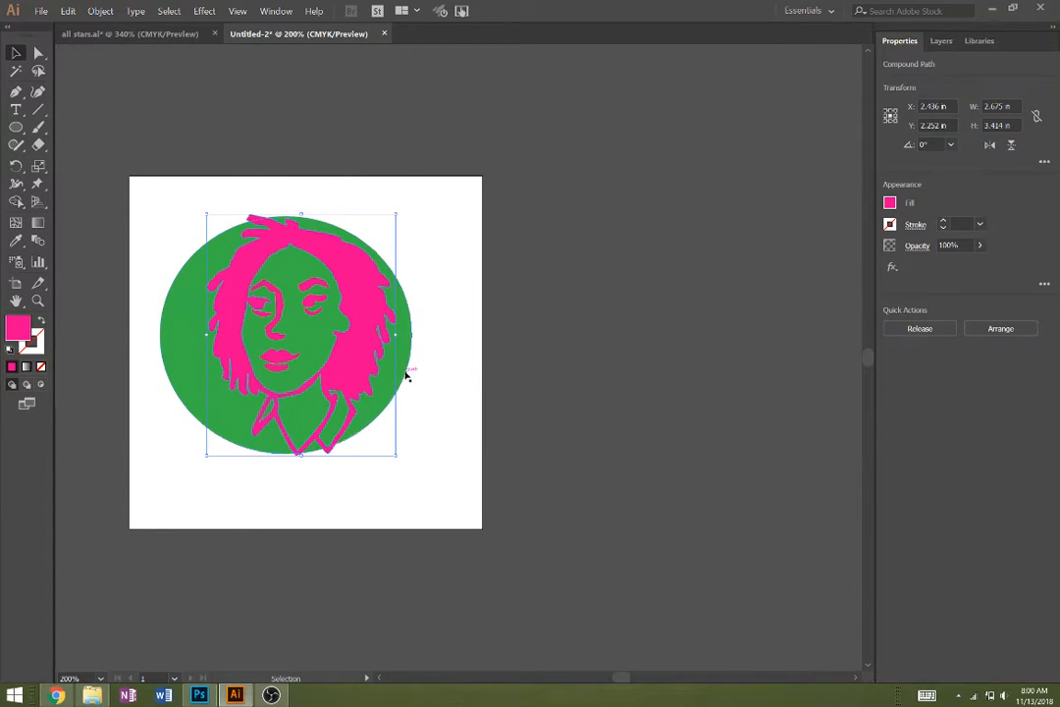
- Move the green ellipse off the portrait to the artboard's right edge and group all the pink portrait shapes
left_click(408, 377)
left_click_drag(408, 377, 779, 399)
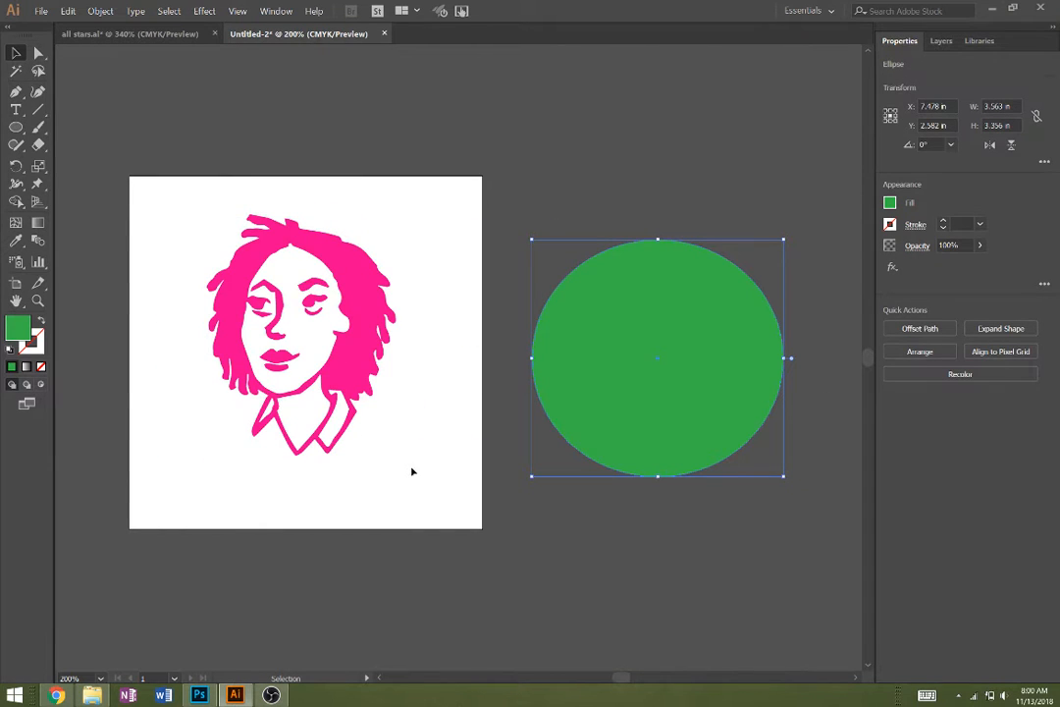
left_click_drag(412, 472, 153, 157)
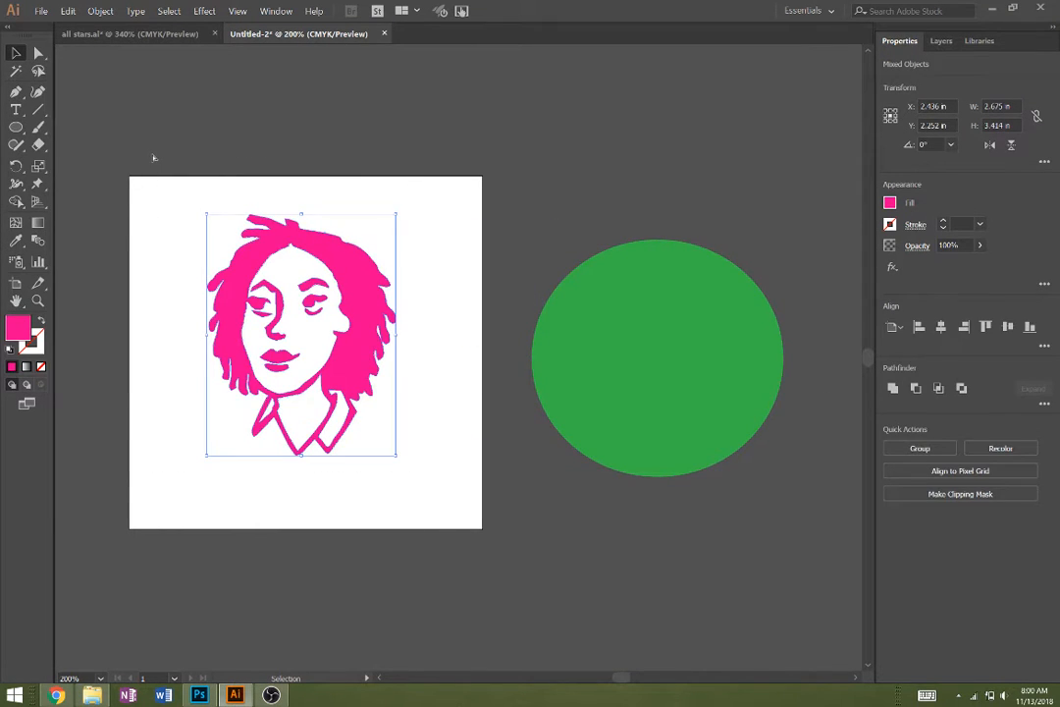
key("ctrl+g")
left_click_drag(689, 380, 594, 407)
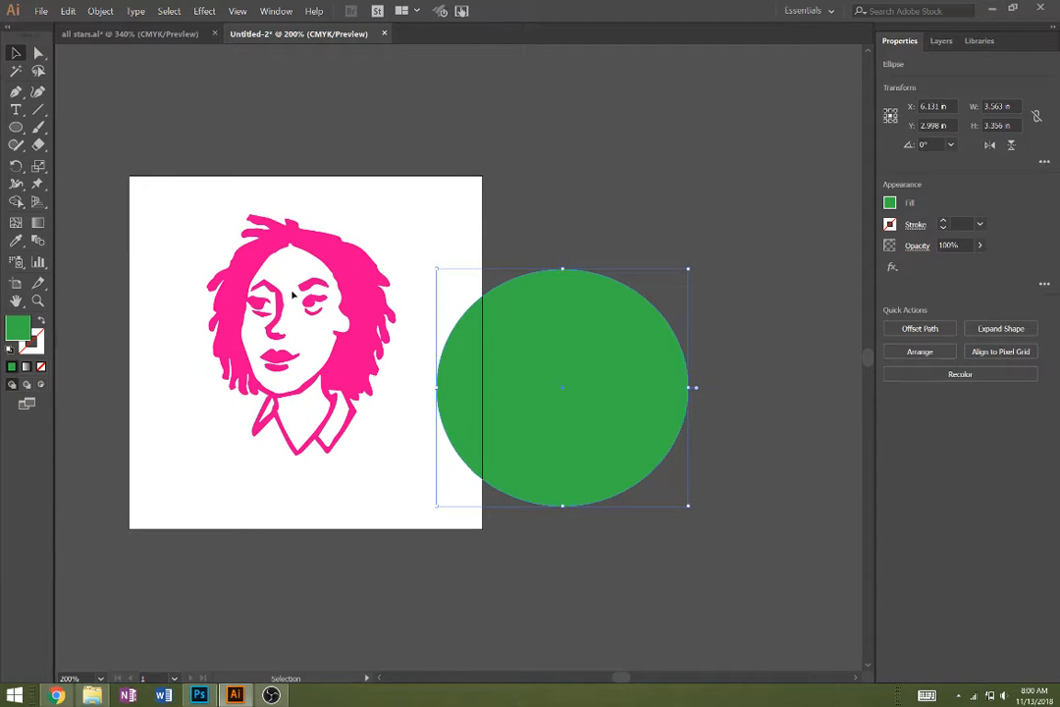
- Use Direct Selection to pick the right-hand eye, its lower line and the eyebrow inside the grouped portrait, and deselect them
left_click(353, 356)
key("a")
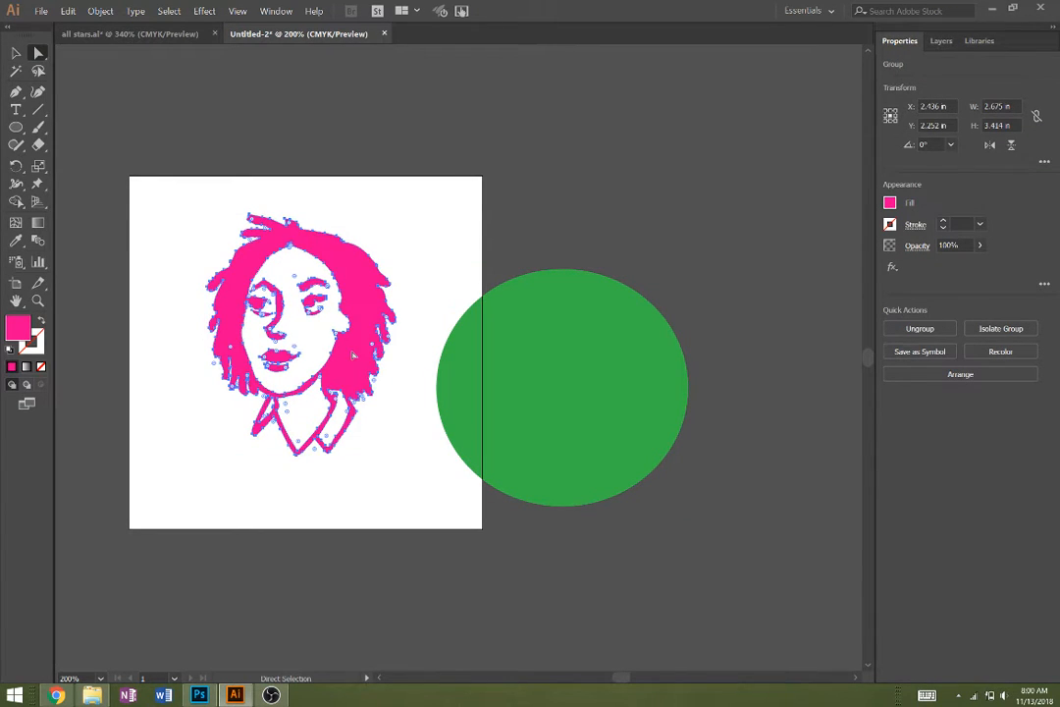
left_click(438, 251)
left_click(313, 300)
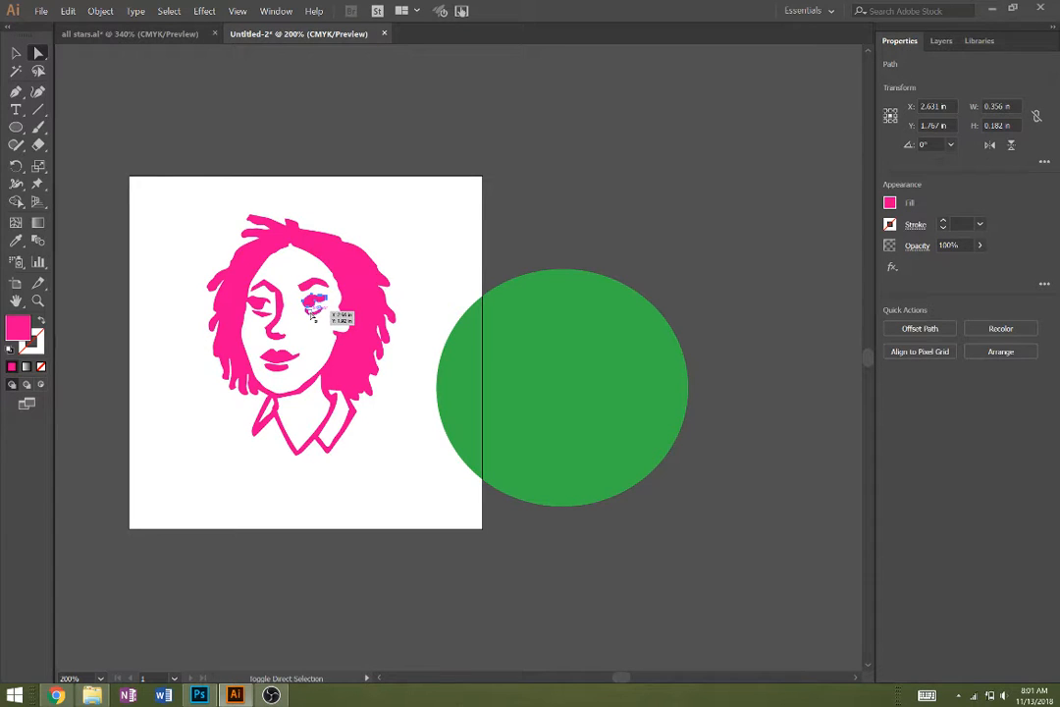
left_click(312, 314, "shift")
left_click(310, 287, "shift")
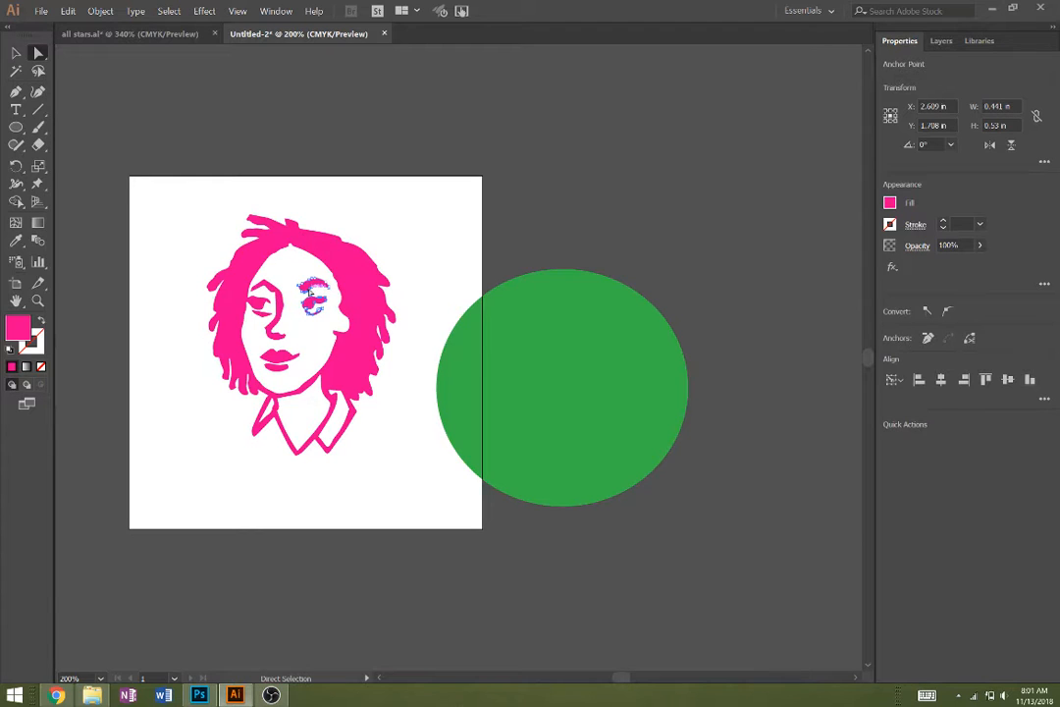
left_click(535, 218)
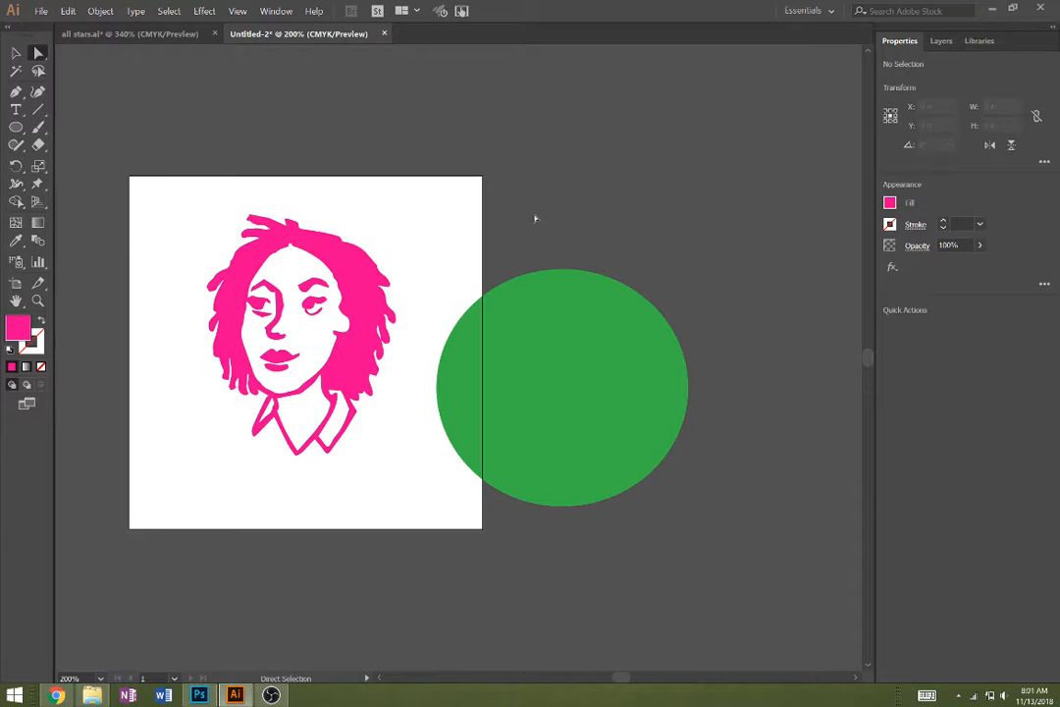
- Undo the portrait grouping and all the green ellipse edits, including the ellipse itself
key("ctrl+z")
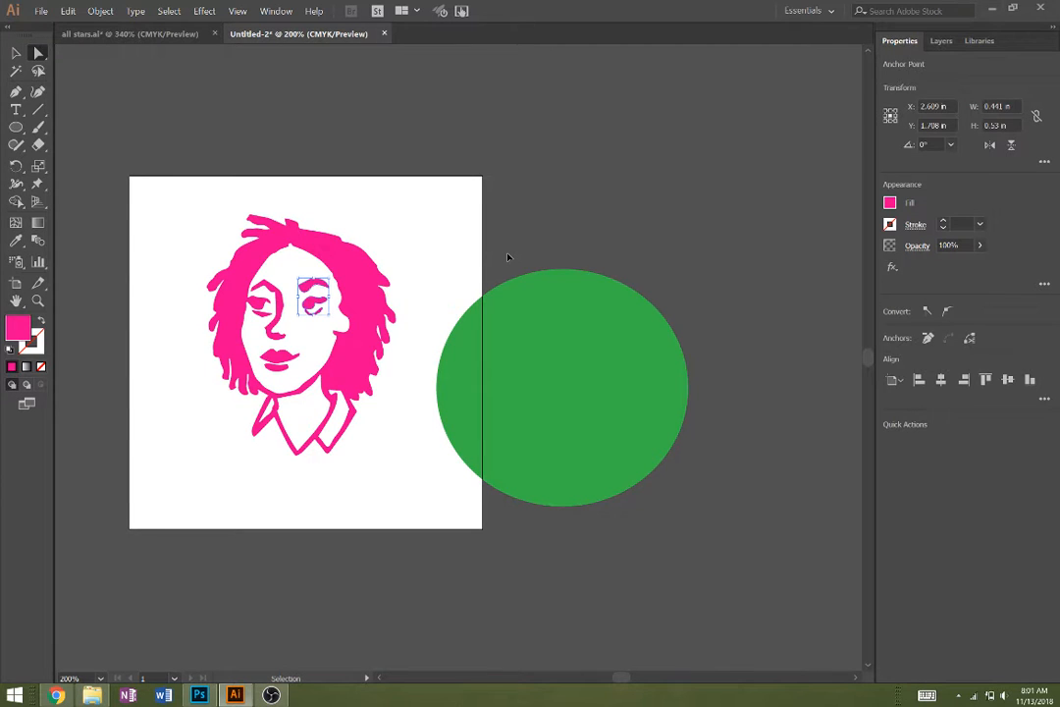
key("ctrl+z")
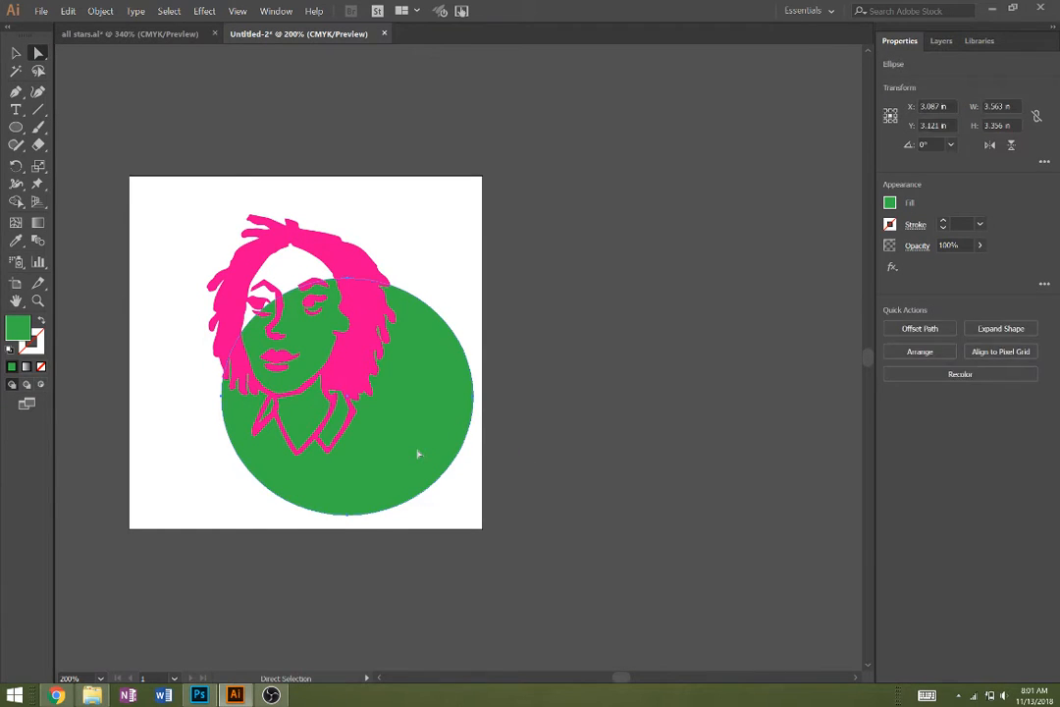
key("ctrl+z")
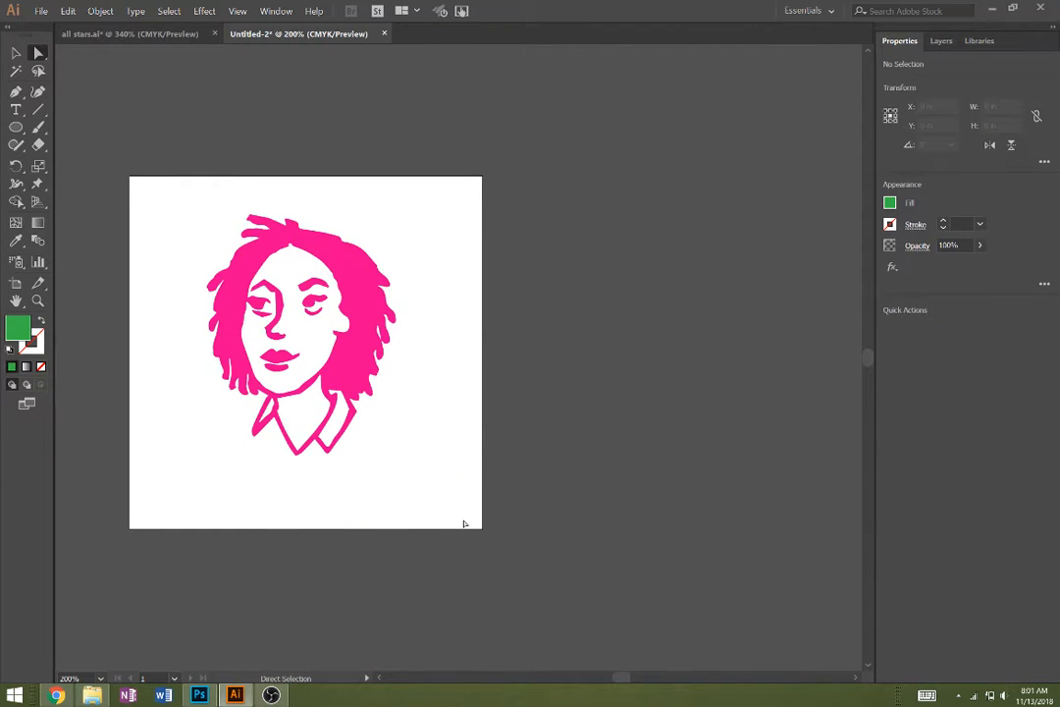
- Copy all the pink portrait shapes and switch to the all stars.ai document
key("v")
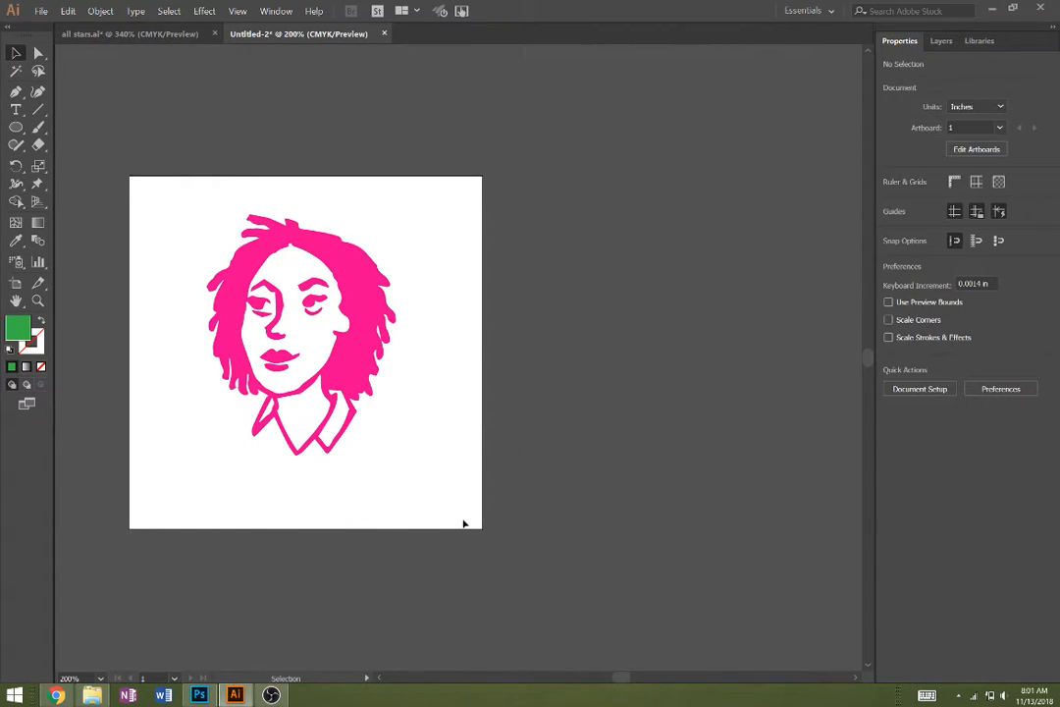
left_click(360, 338)
left_click(444, 447)
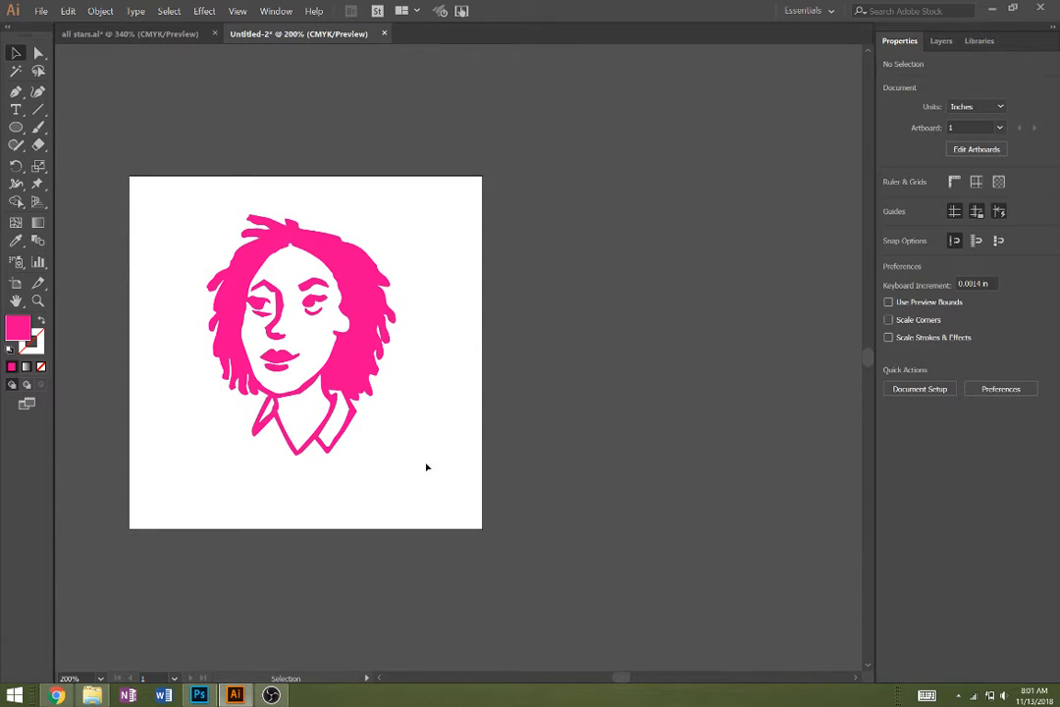
left_click_drag(427, 467, 114, 168)
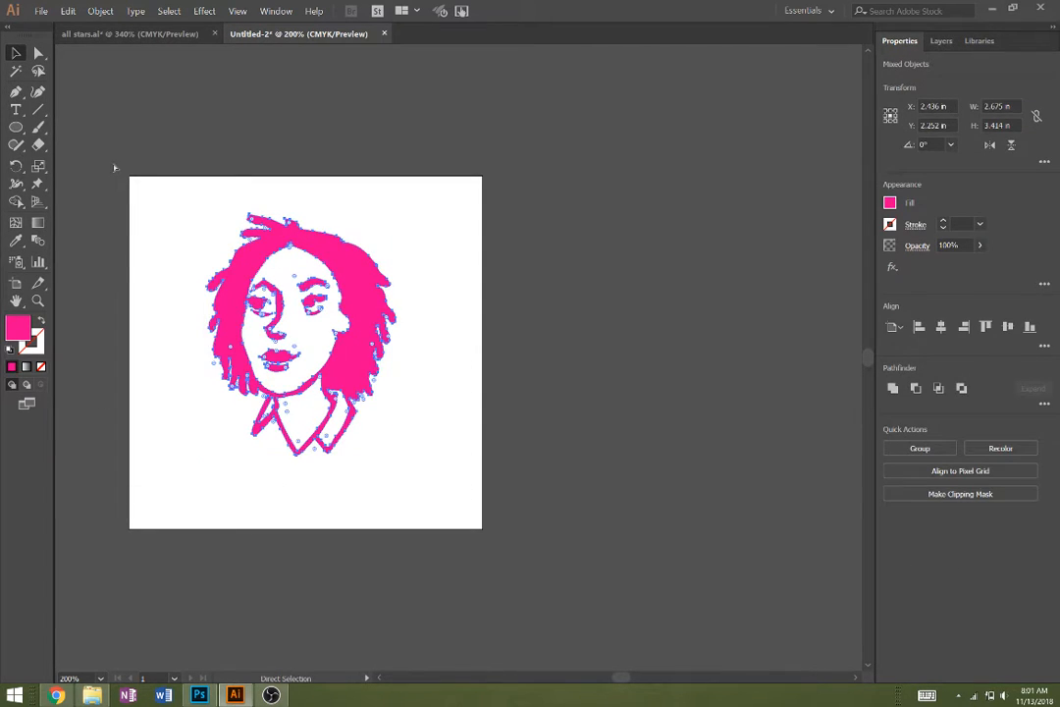
left_click(138, 34)
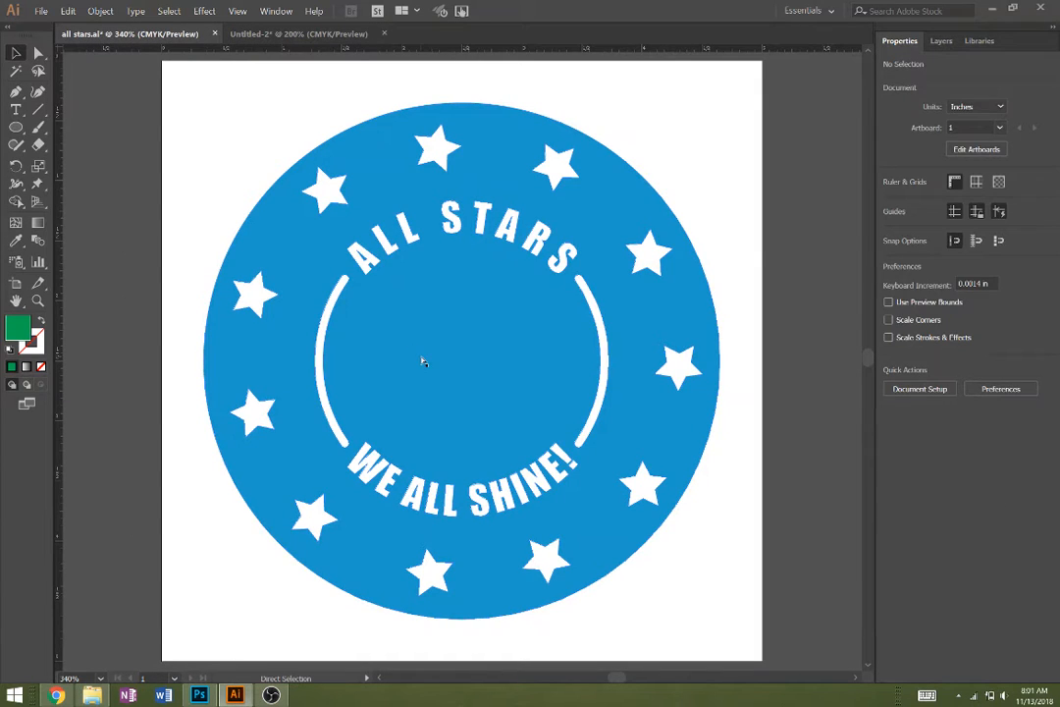
- Paste the portrait into the badge, scale it down to about 1.47 by 1.87 in and position it inside the inner ring
key("ctrl+v")
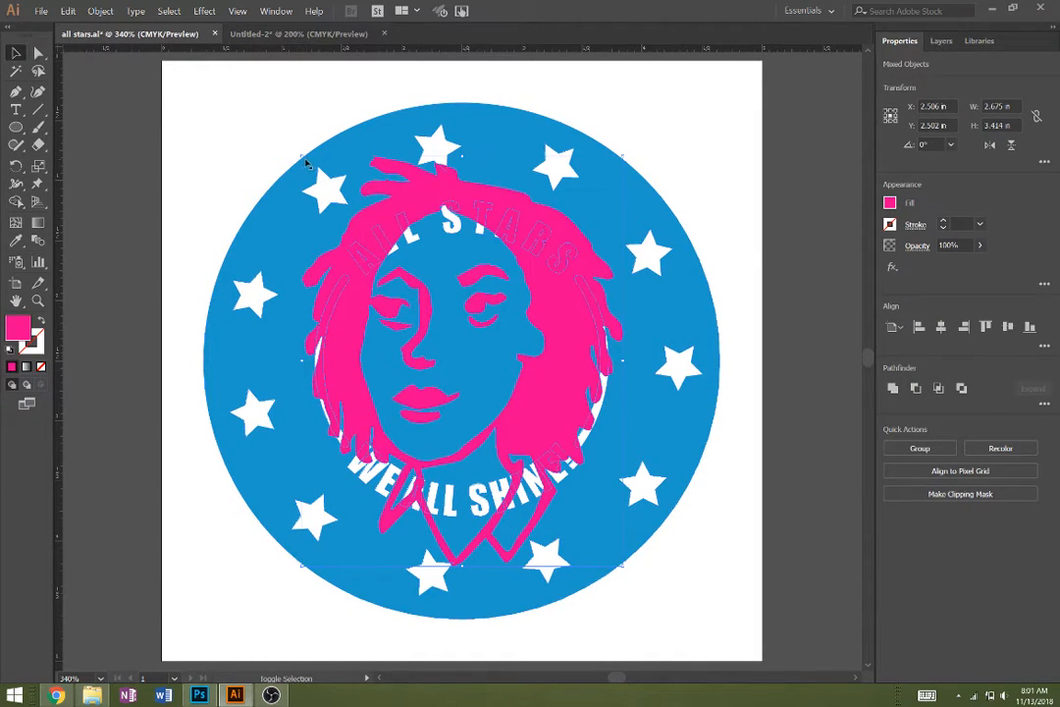
left_click_drag(301, 155, 447, 308)
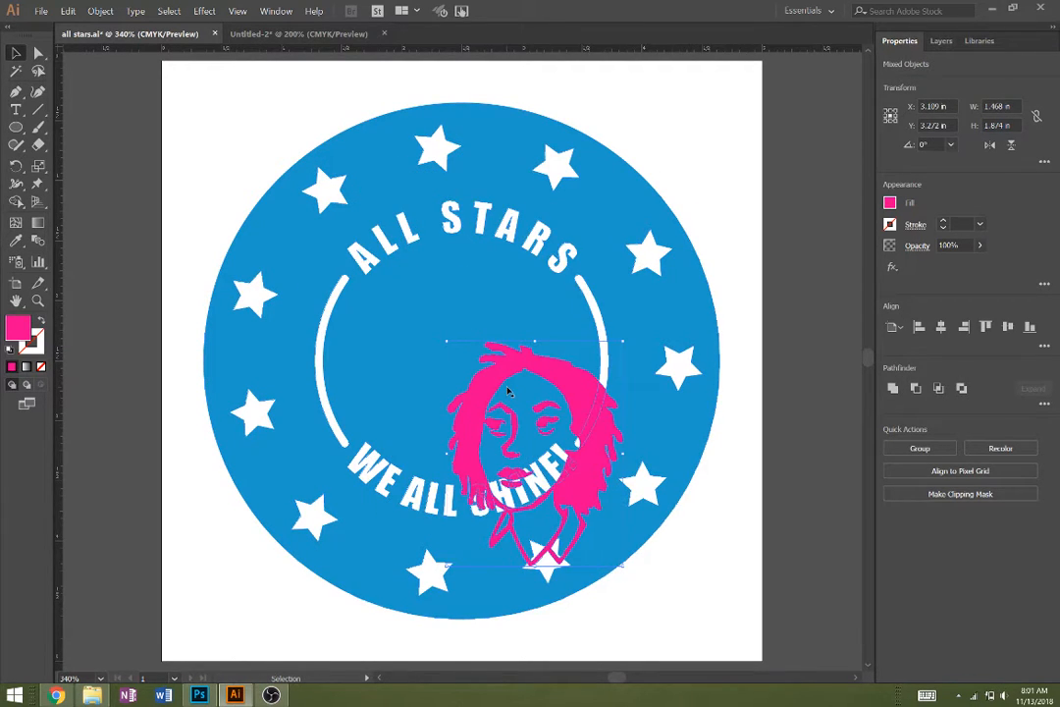
left_click_drag(503, 378, 428, 300)
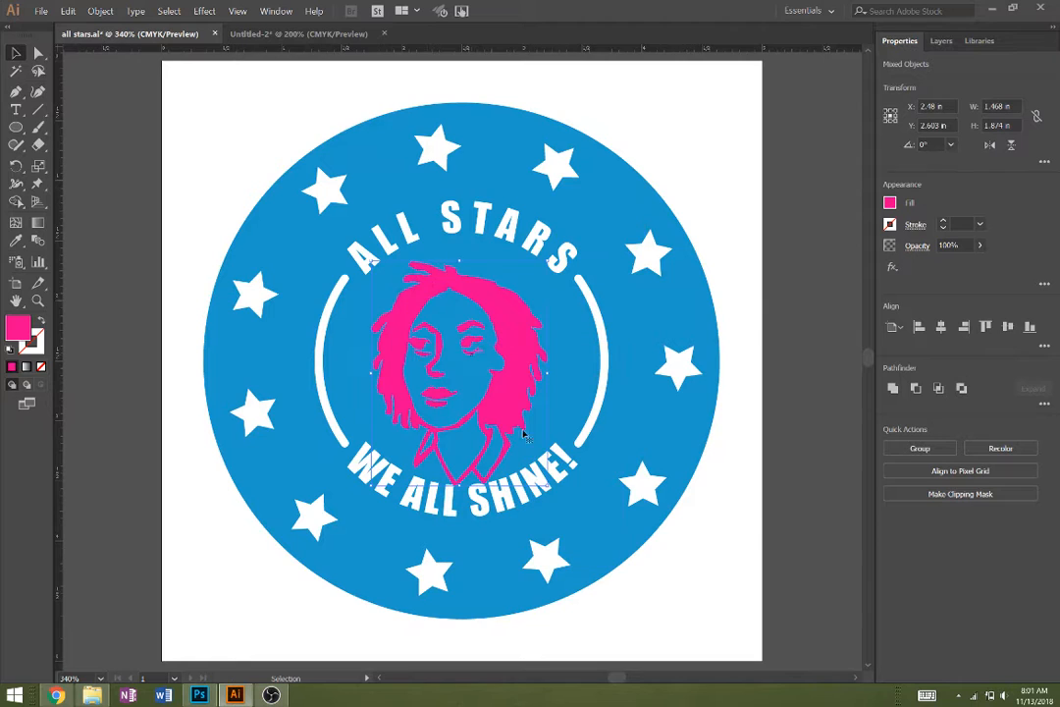
- Scale the pink portrait down to about 1.28 by 1.64 in and centre it inside the badge's inner ring
mouse_move(547, 486)
left_mouse_down()
mouse_move(520, 485)
mouse_move(530, 474)
left_mouse_up()
left_click_drag(504, 335, 523, 336)
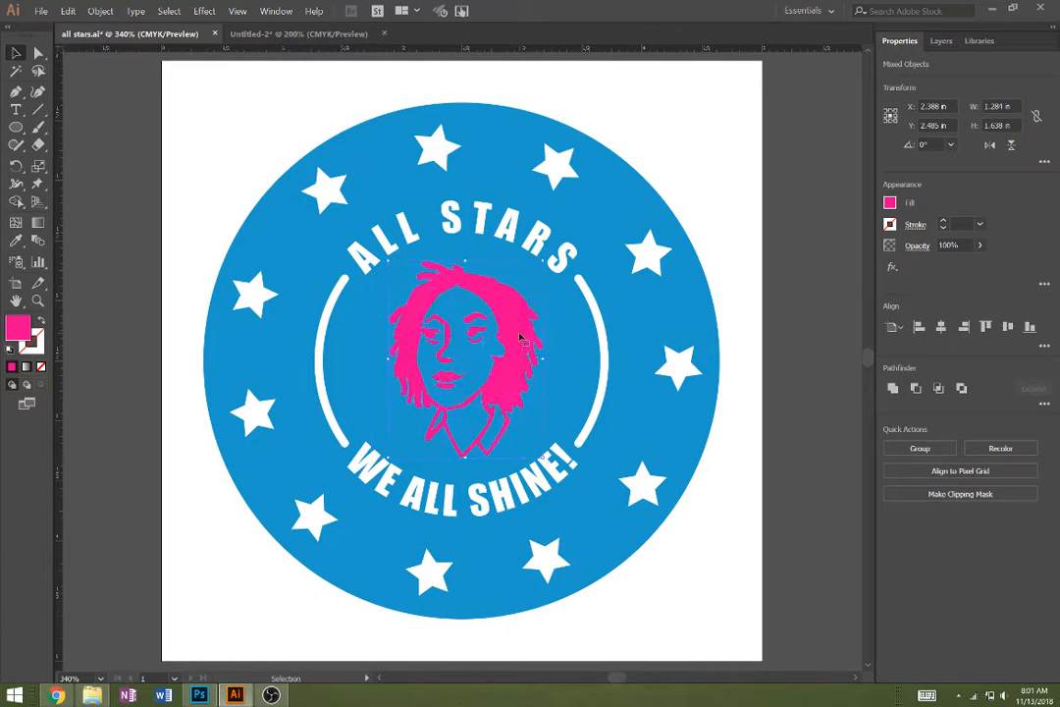
- Select all the badge artwork and use Shape Builder to cut every pink portrait shape, including the lower lip, out of the blue circle
key("ctrl+a")
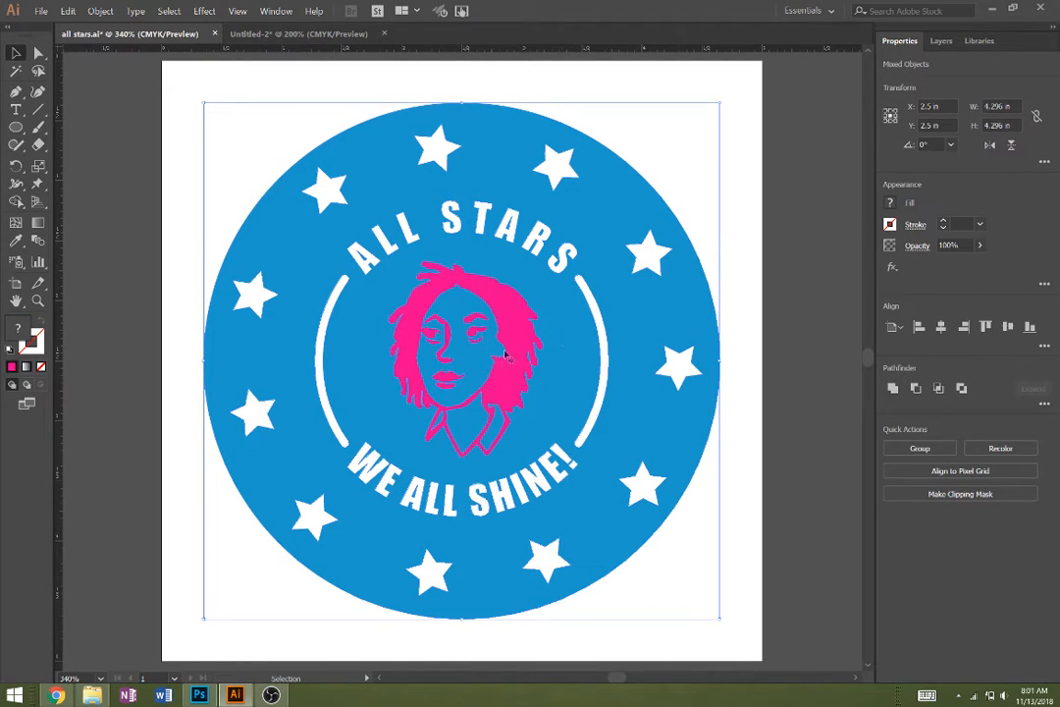
key("shift+m")
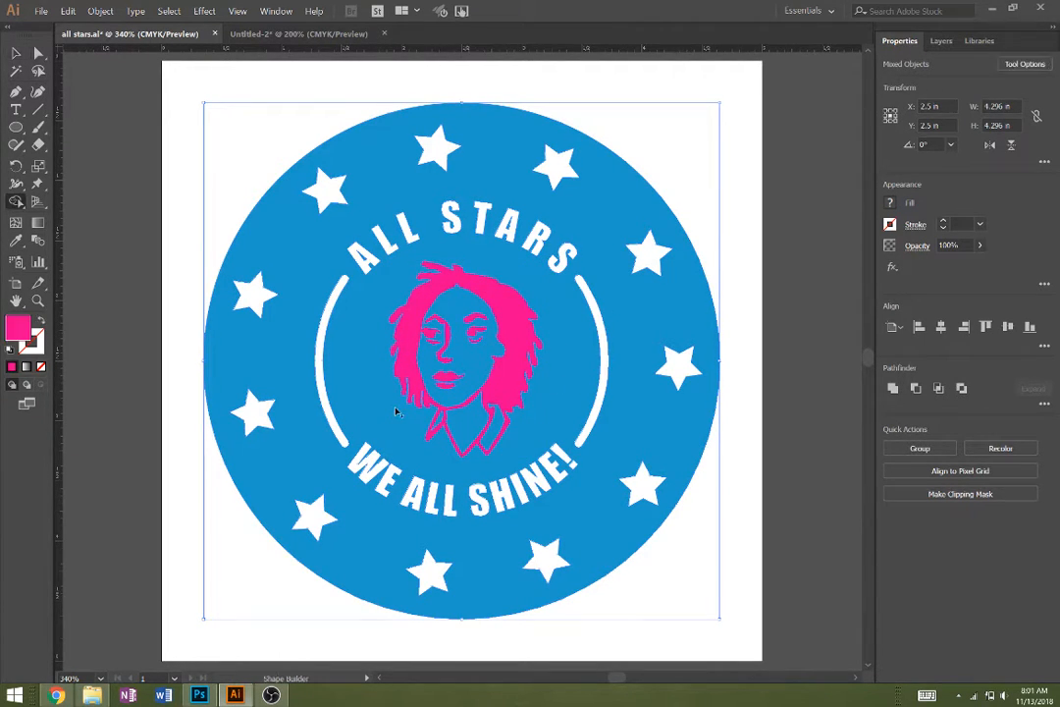
key("z")
left_click(478, 431)
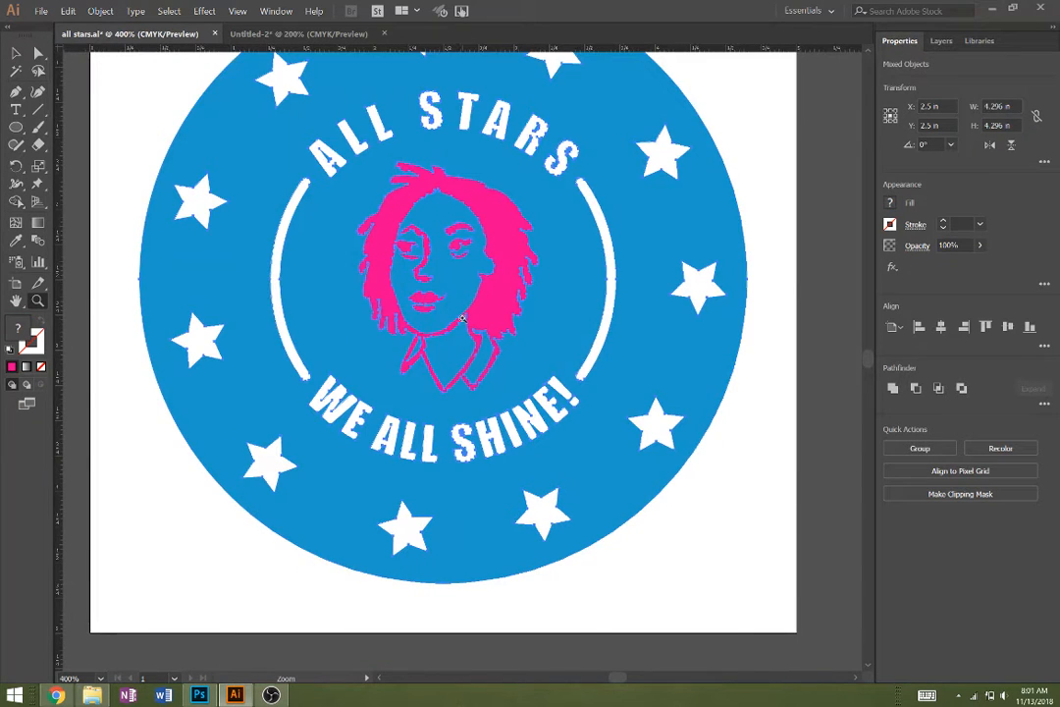
left_click(462, 318)
left_click(455, 307)
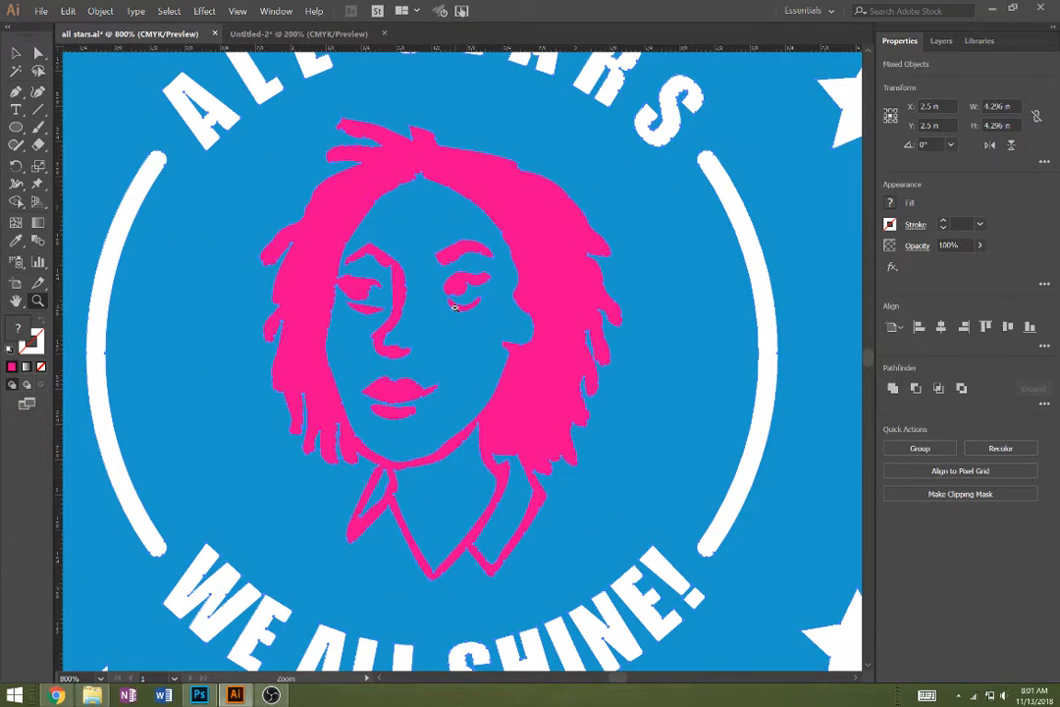
key("shift+m")
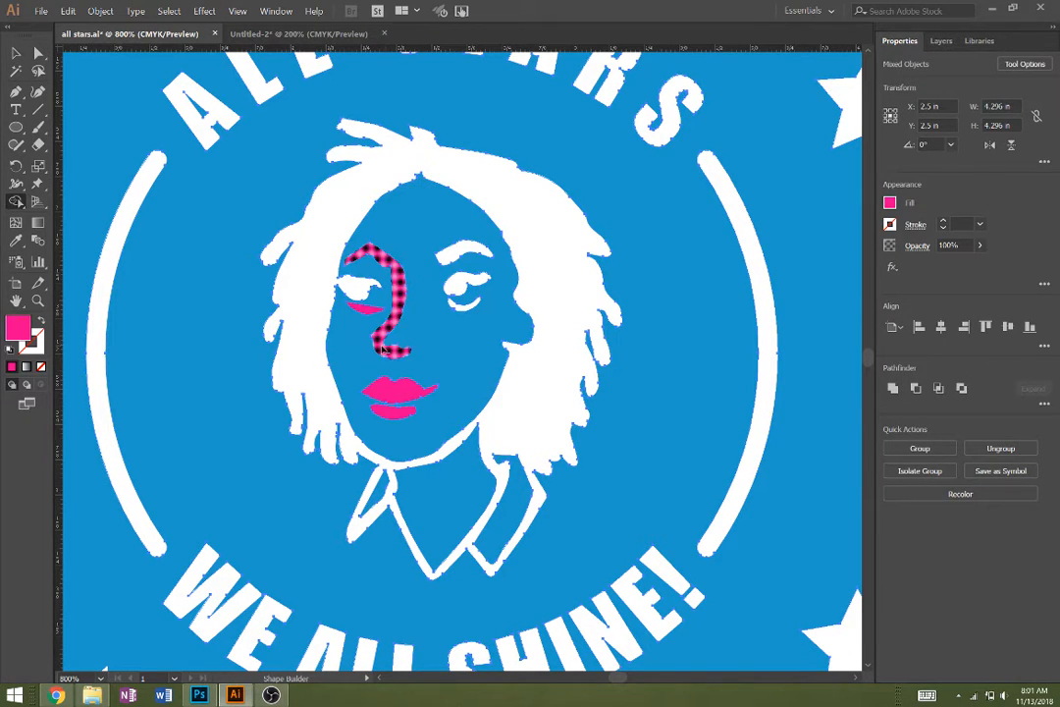
left_click(396, 413)
- Deselect the badge artwork and check how the cut-out portrait looks within the overall design
key("z")
left_click(384, 434, "alt")
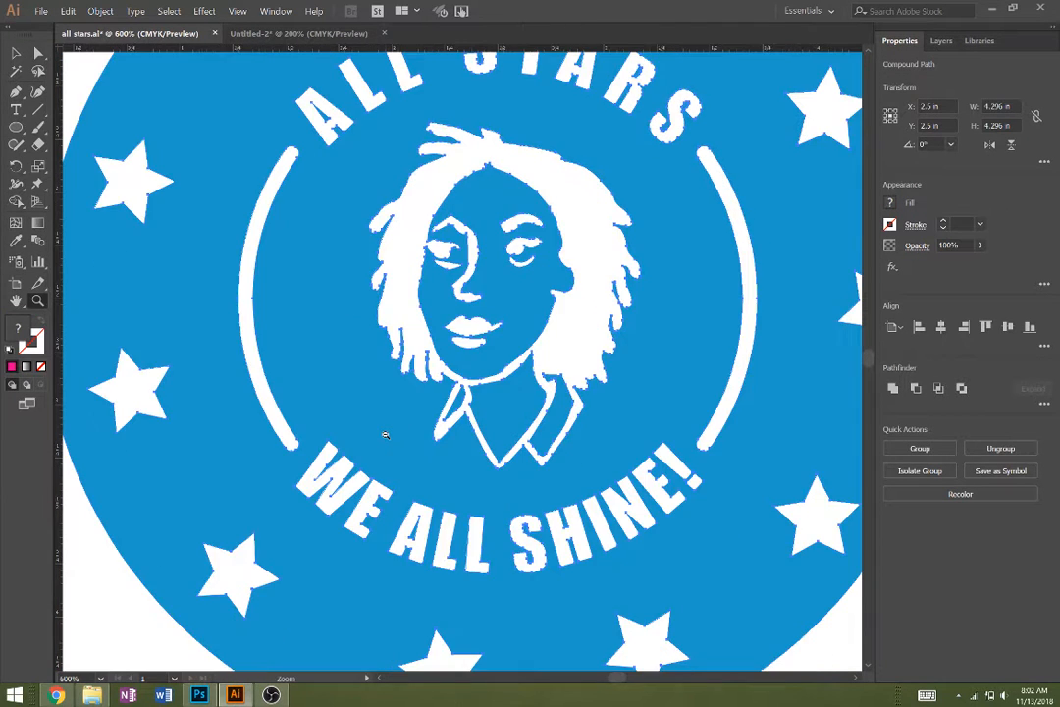
left_click(385, 434, "alt")
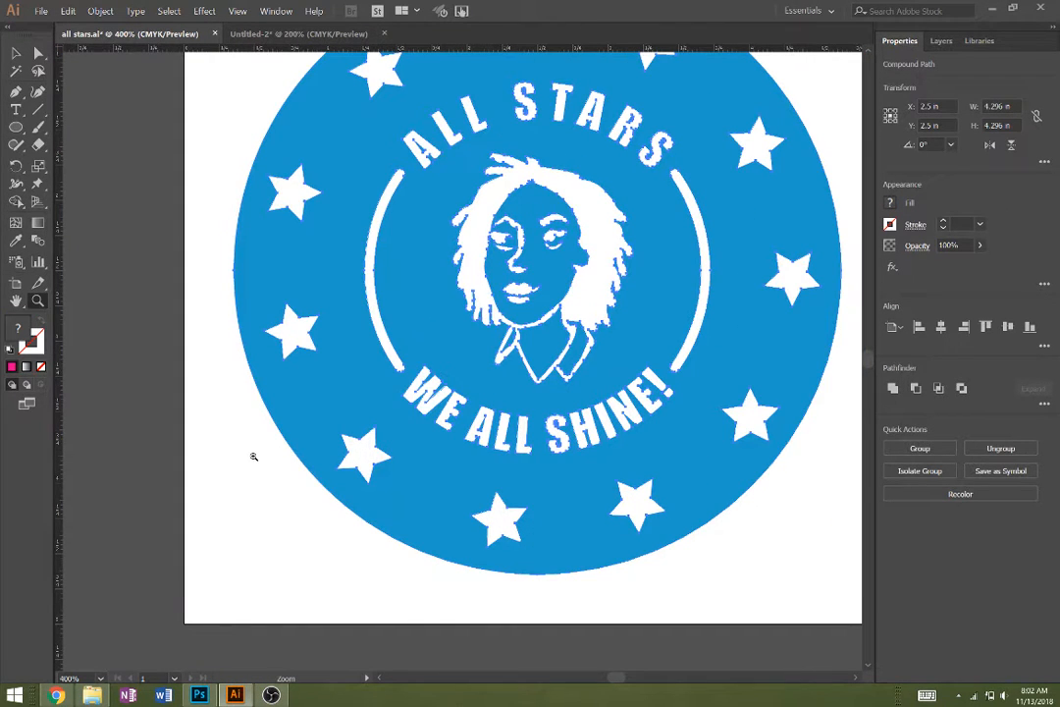
key("v")
left_click(186, 505)
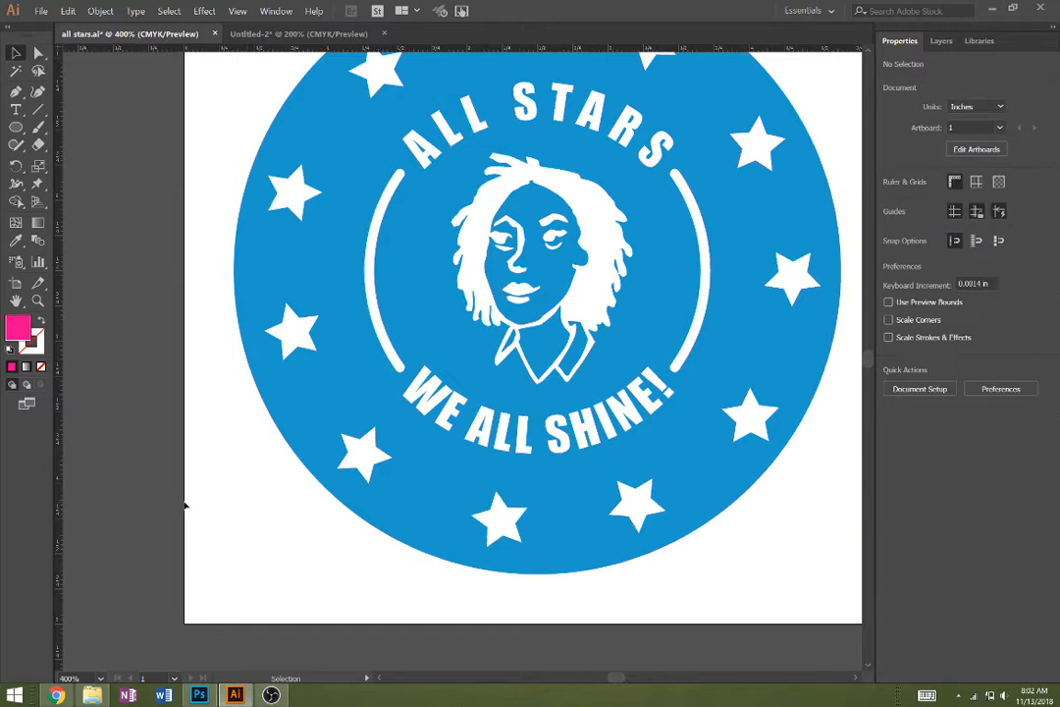
left_click_drag(316, 383, 231, 483)
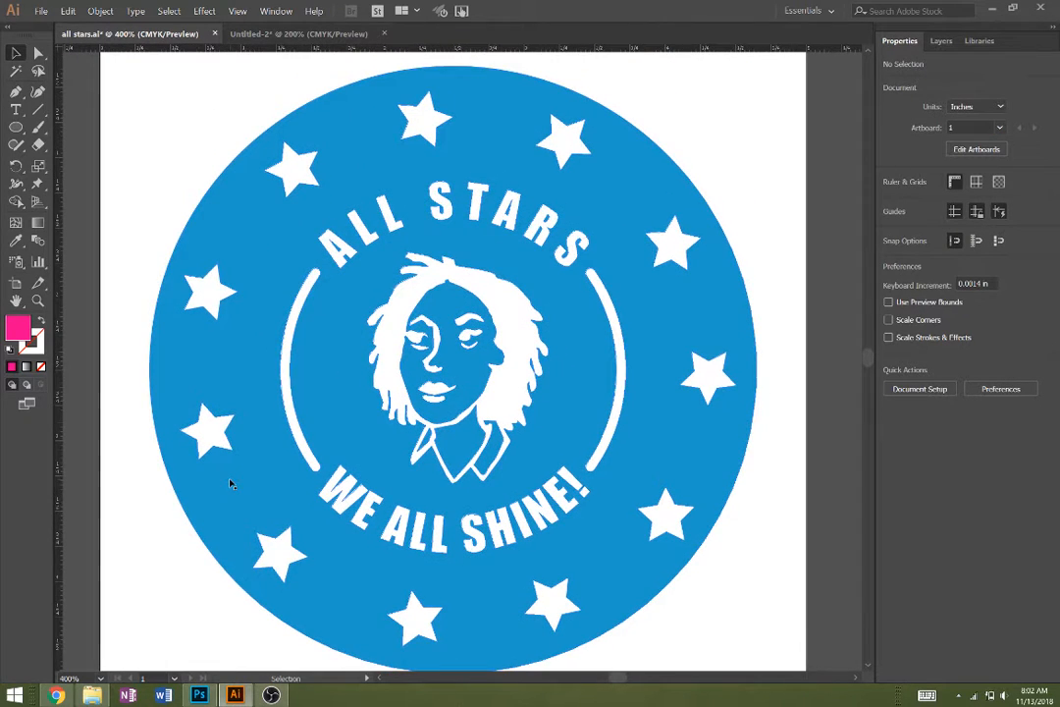